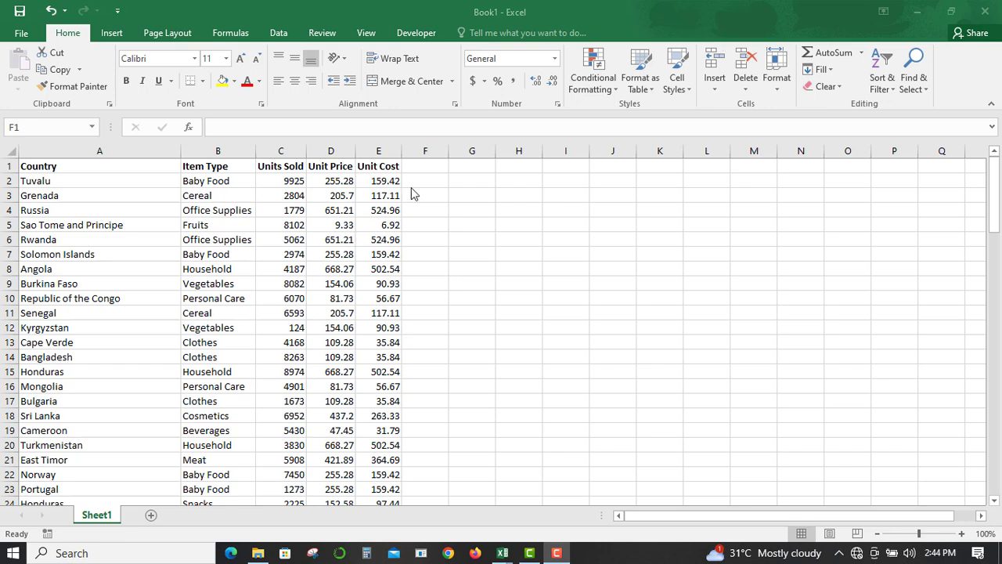
- Enter the heading "Total Revenue" in cell F1 and fit column F's width to the text
{"action": "left_click", "coordinate": [421, 155]}
{"action": "left_click", "coordinate": [422, 166]}
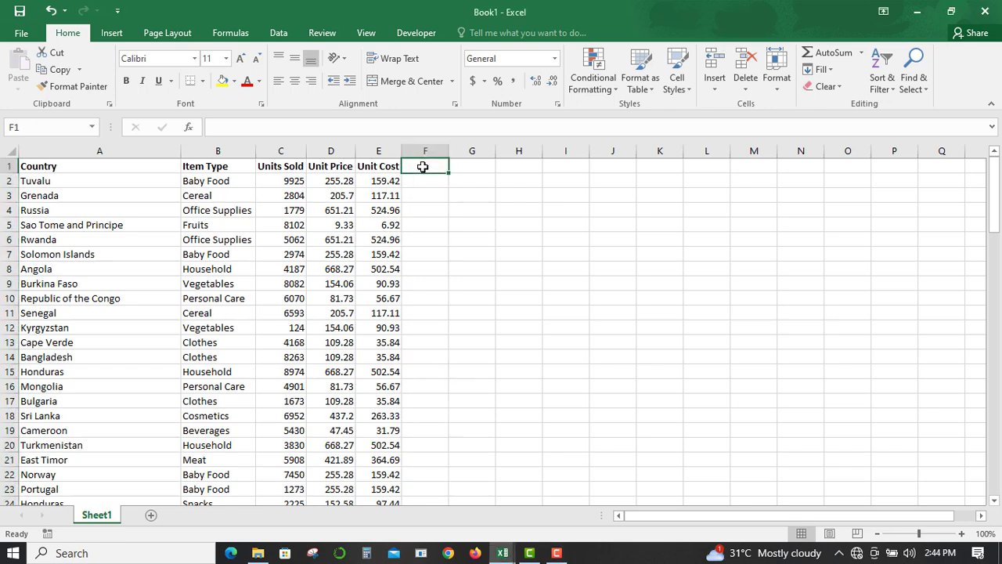
{"action": "type", "text": "Tot"}
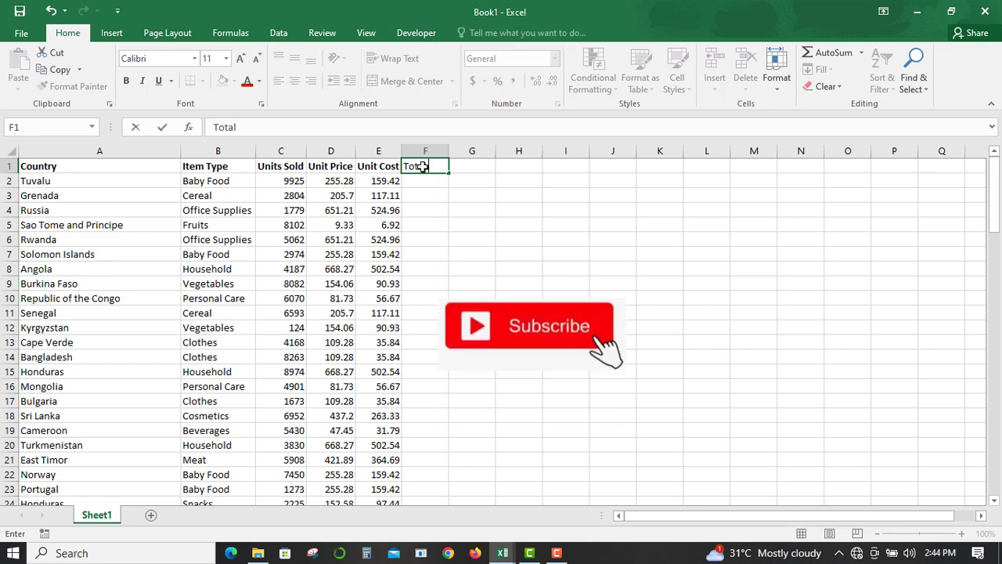
{"action": "type", "text": "al R"}
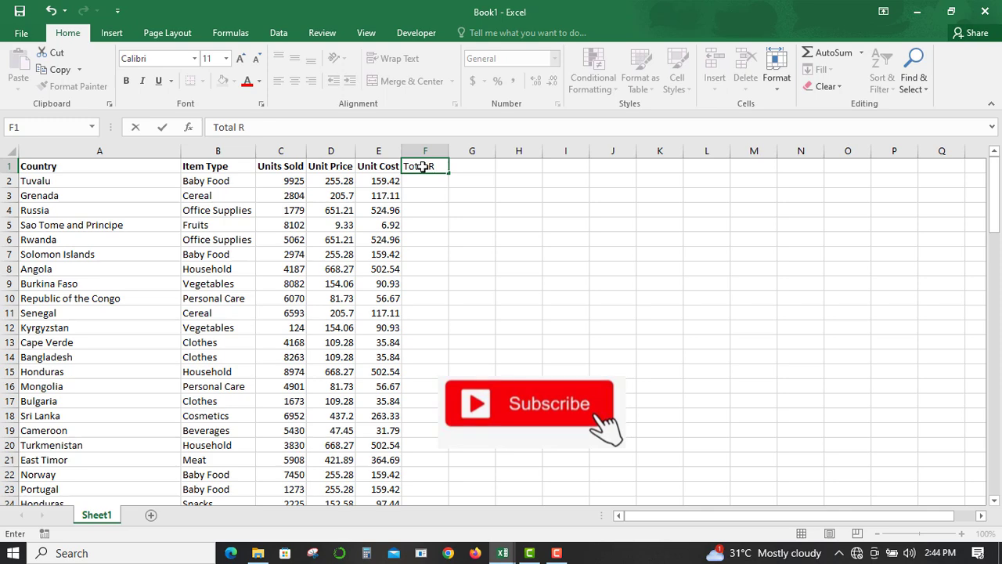
{"action": "type", "text": "evenue"}
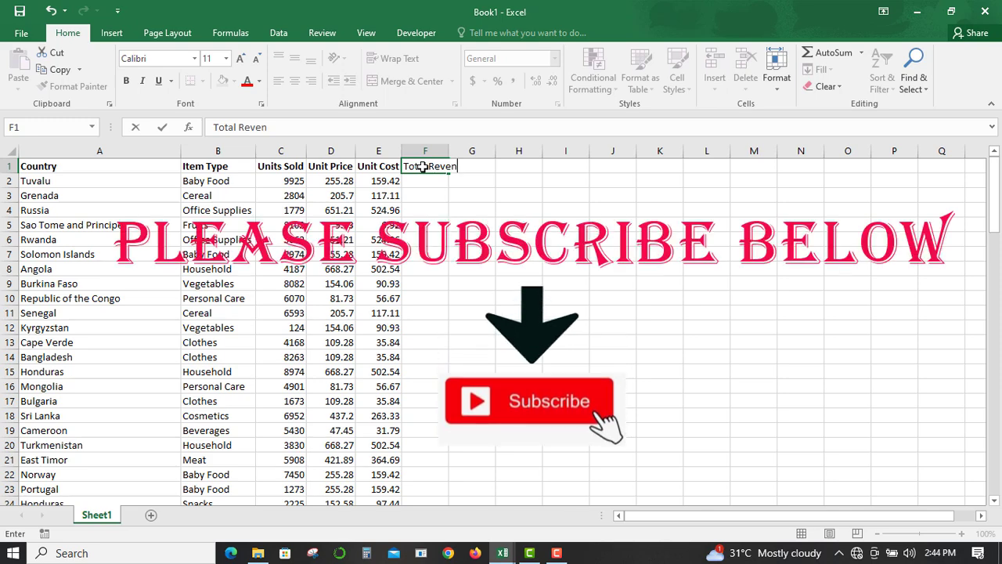
{"action": "double_click", "coordinate": [448, 150]}
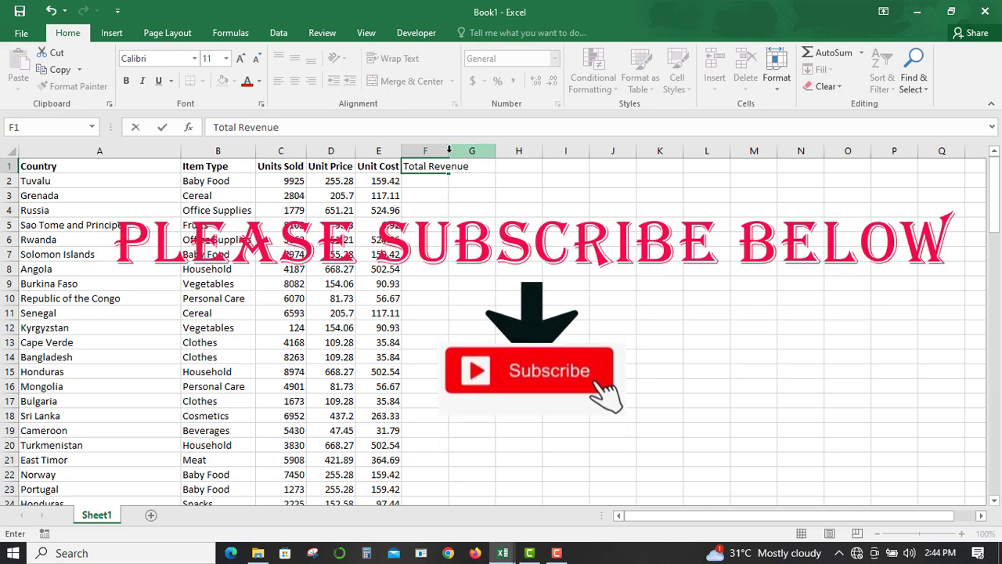
{"action": "left_click", "coordinate": [448, 151]}
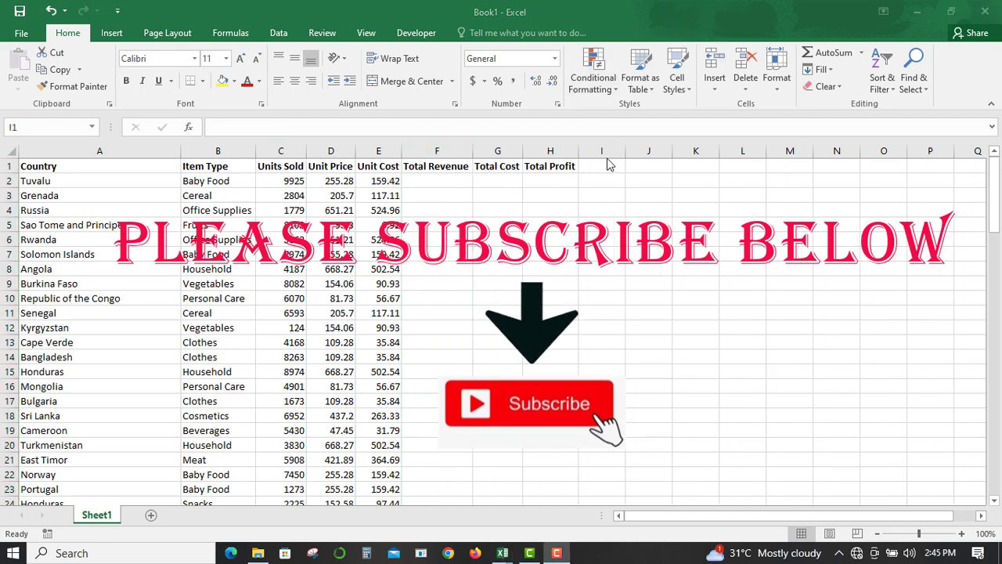
- Calculate Total Revenue in F2 with the formula =C2*D2 and fill it down to the last data row
{"action": "left_click", "coordinate": [433, 181]}
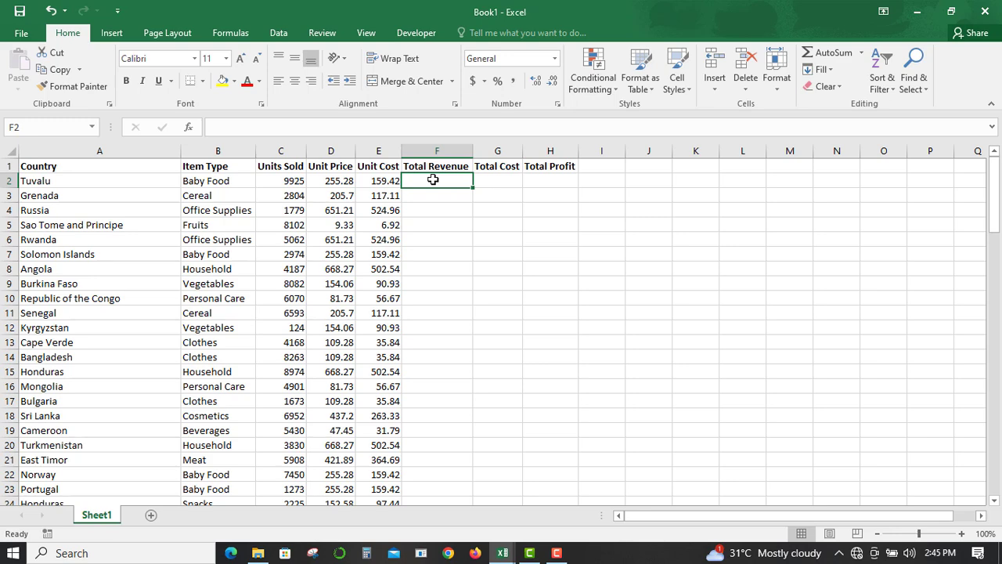
{"action": "type", "text": "="}
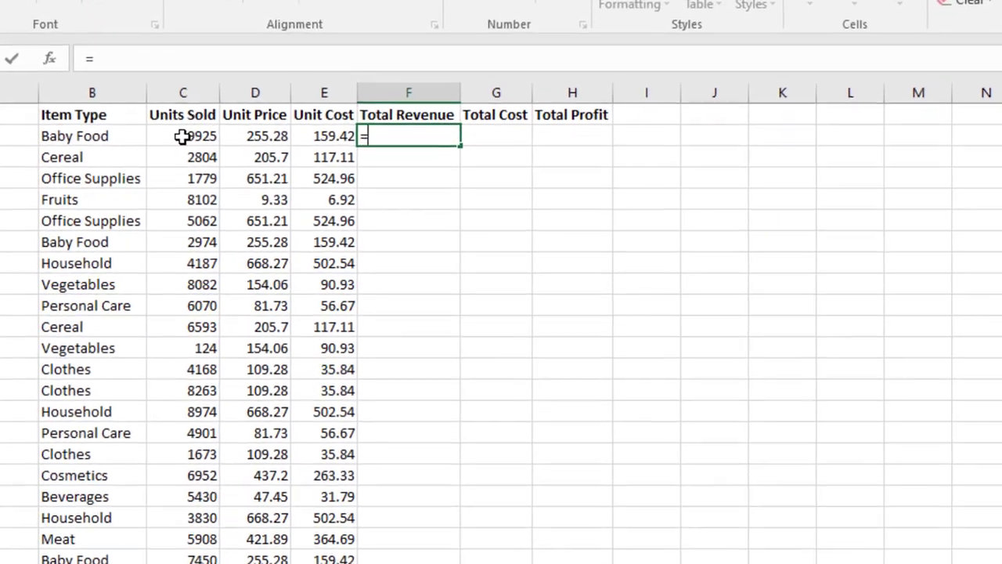
{"action": "left_click", "coordinate": [206, 147]}
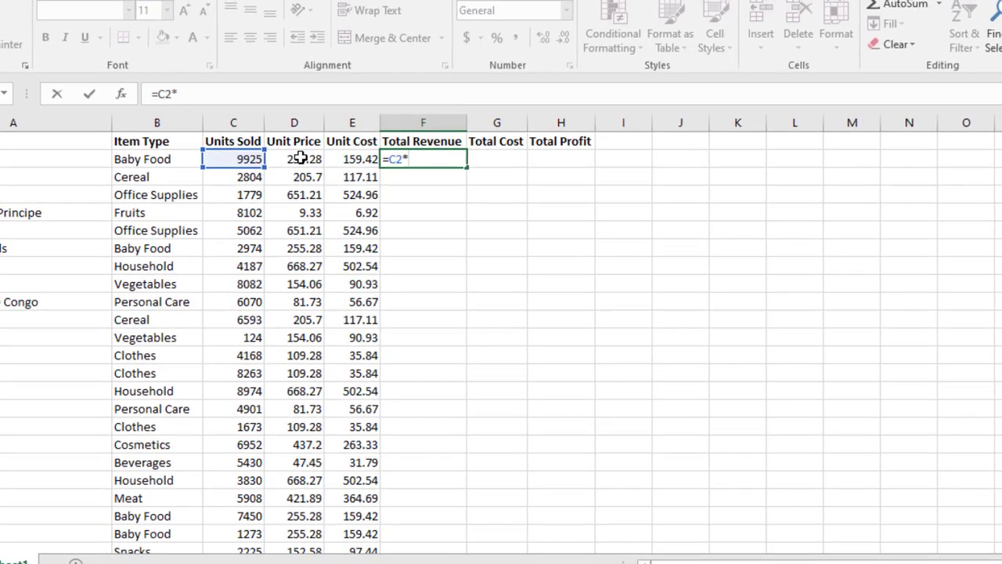
{"action": "left_click", "coordinate": [301, 158]}
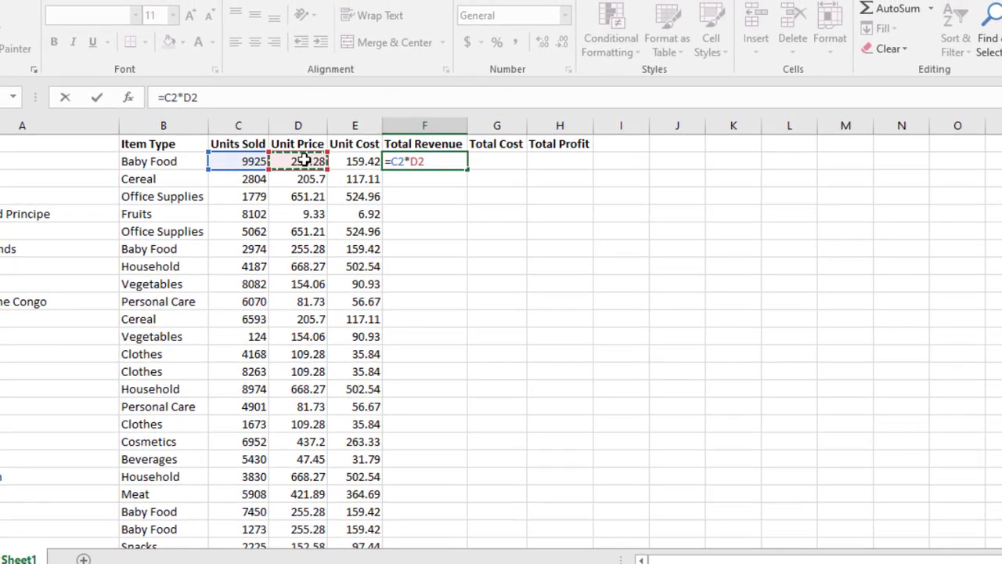
{"action": "key", "text": "Return"}
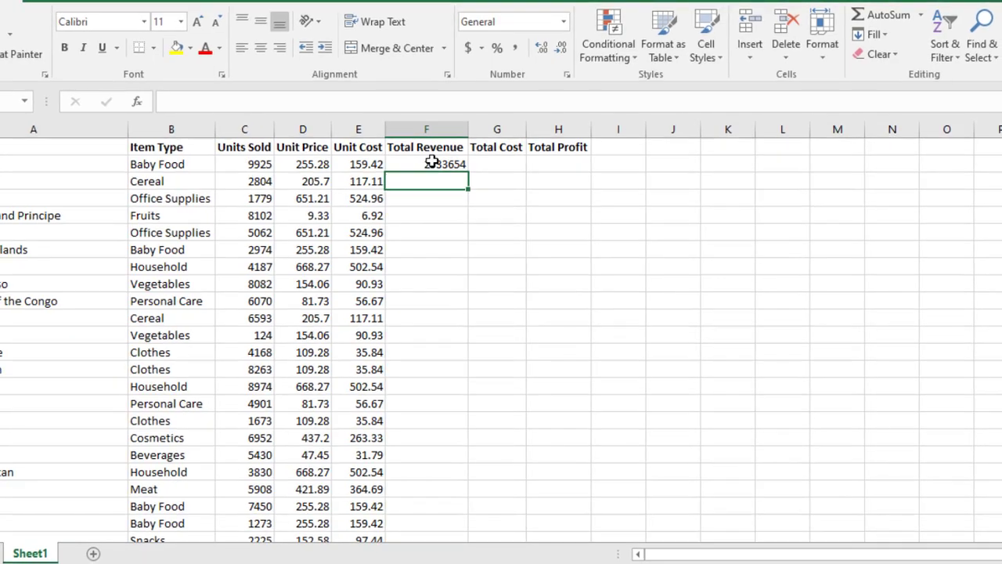
{"action": "left_click", "coordinate": [432, 163]}
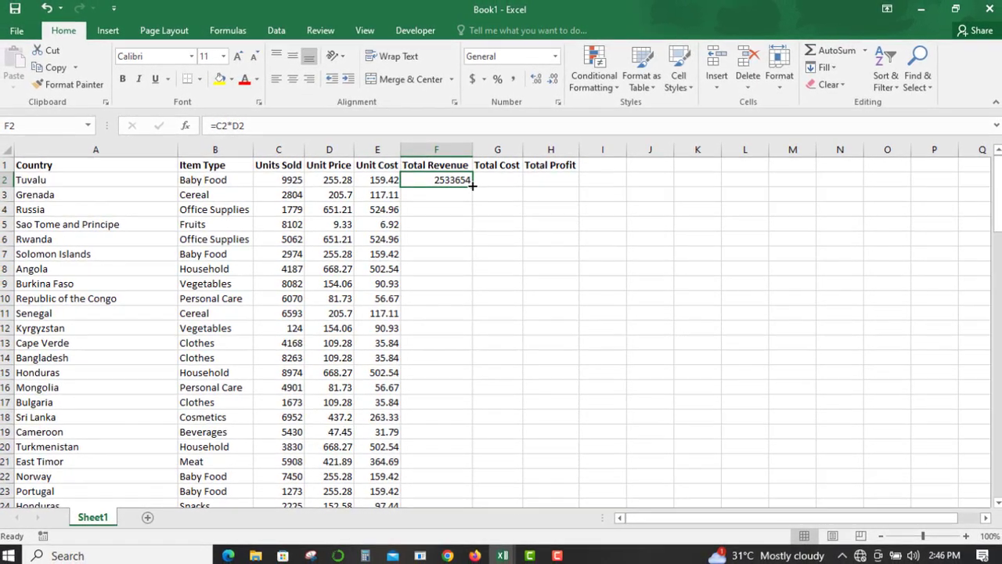
{"action": "double_click", "coordinate": [472, 186]}
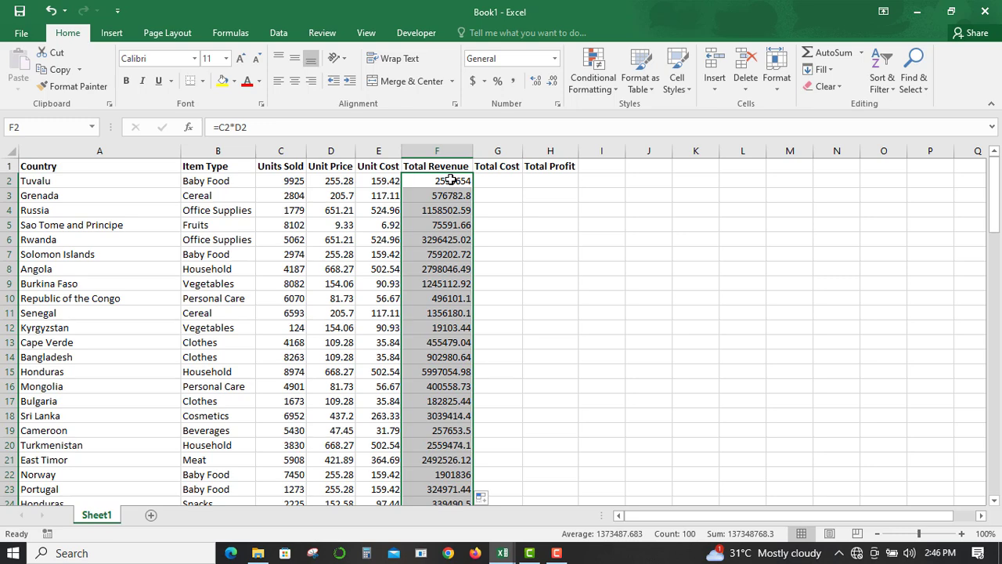
{"action": "left_click", "coordinate": [451, 180]}
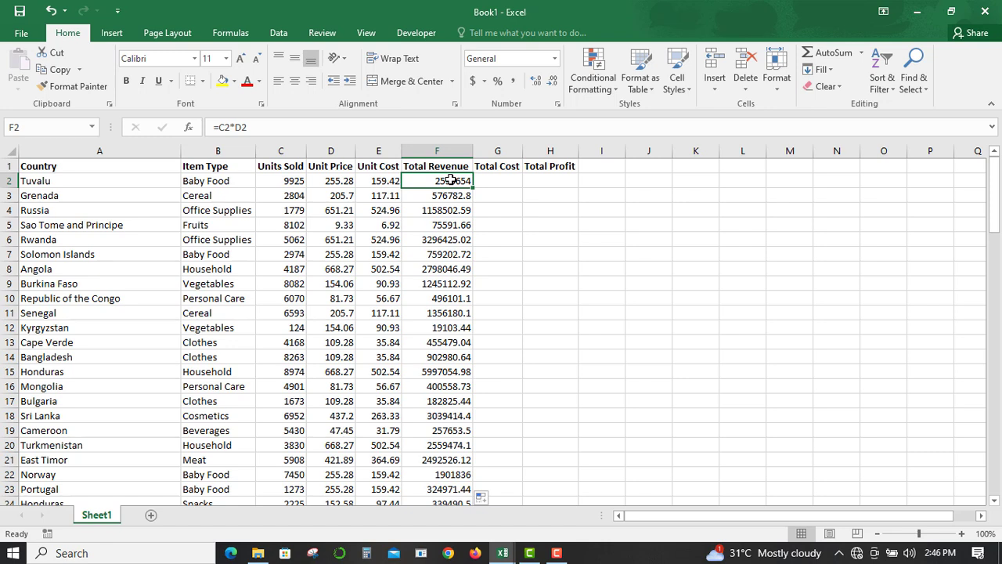
- Calculate Total Cost for the first record in G2 with the formula =C2*E2
{"action": "left_click", "coordinate": [498, 178]}
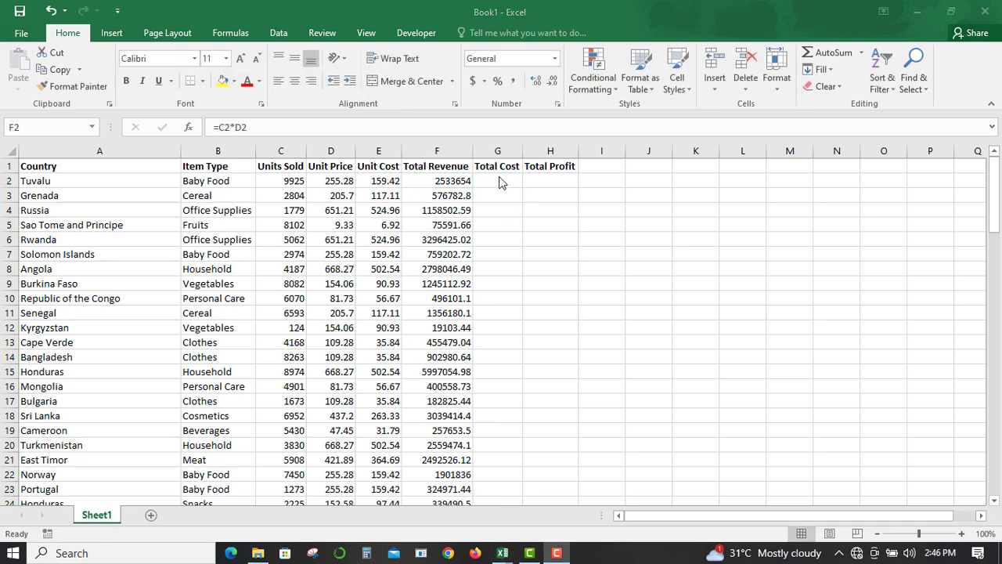
{"action": "left_click", "coordinate": [501, 183]}
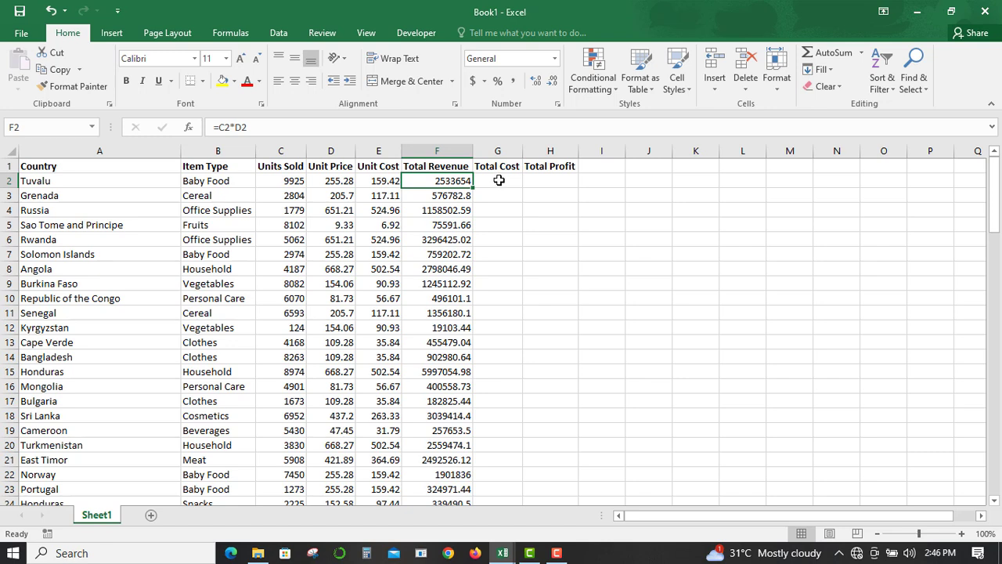
{"action": "left_click", "coordinate": [499, 180]}
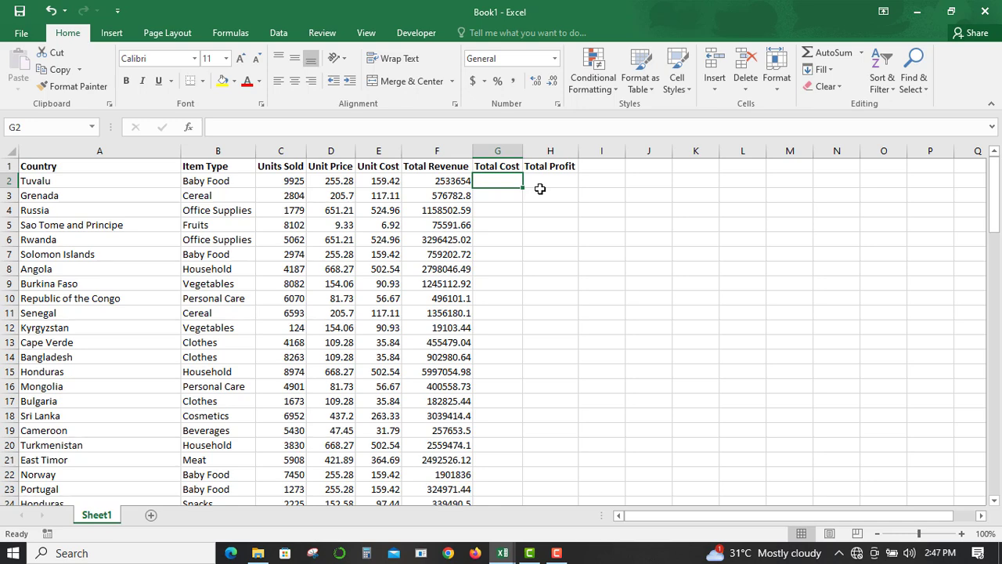
{"action": "type", "text": "="}
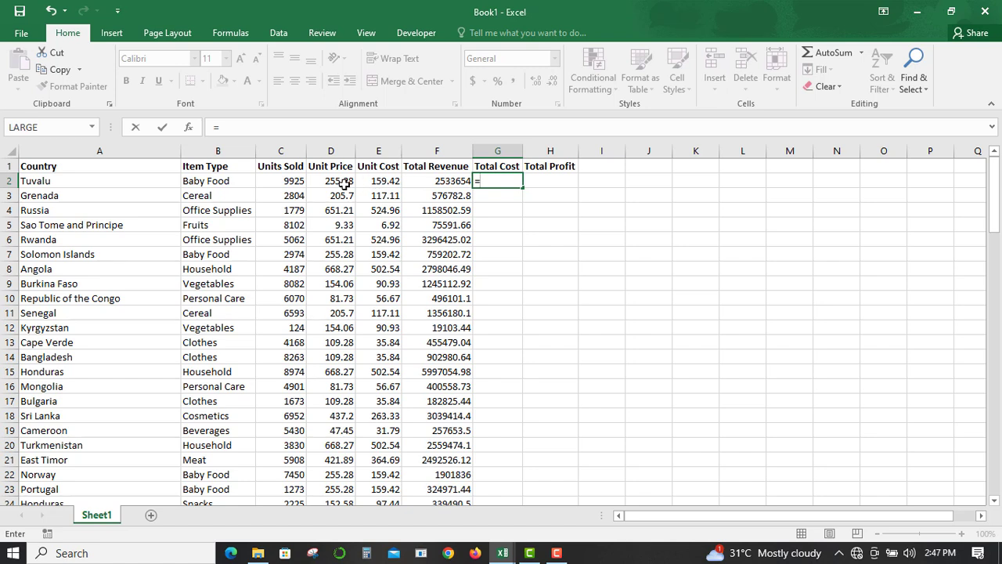
{"action": "left_click", "coordinate": [291, 181]}
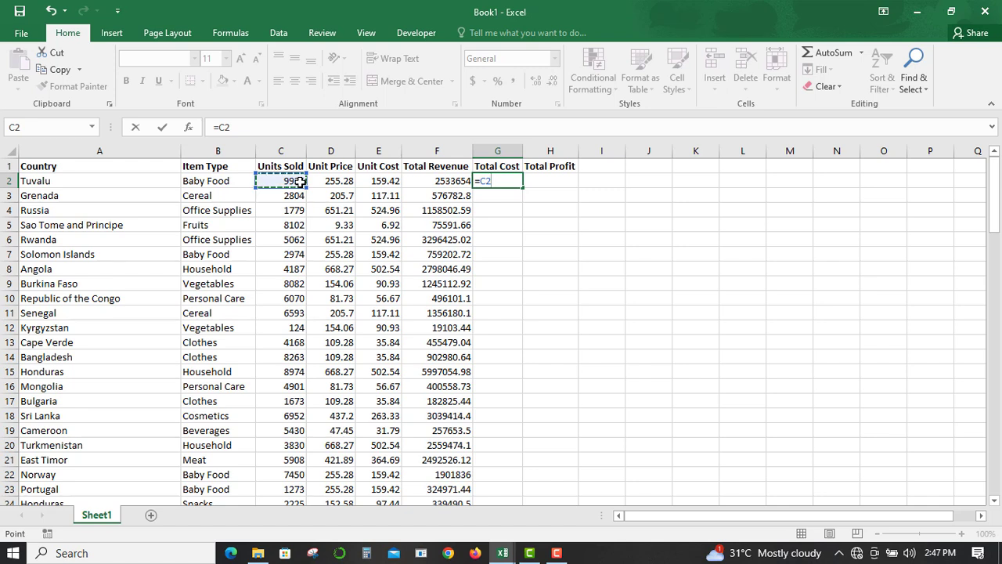
{"action": "type", "text": "*"}
{"action": "left_click", "coordinate": [386, 182]}
{"action": "key", "text": "Return"}
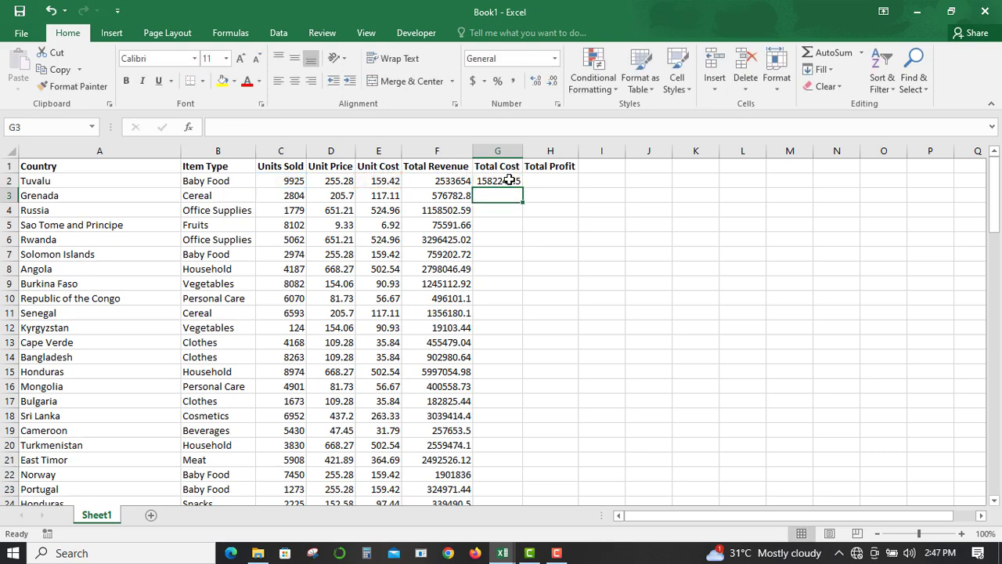
- Copy the Total Cost formula from G2 down column G to the last data row
{"action": "left_click", "coordinate": [509, 180]}
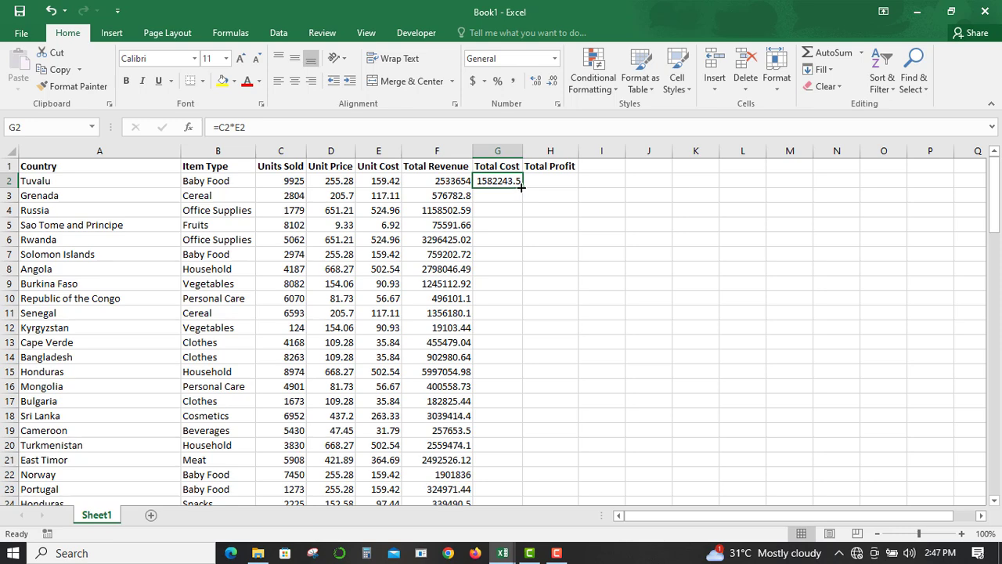
{"action": "double_click", "coordinate": [521, 186]}
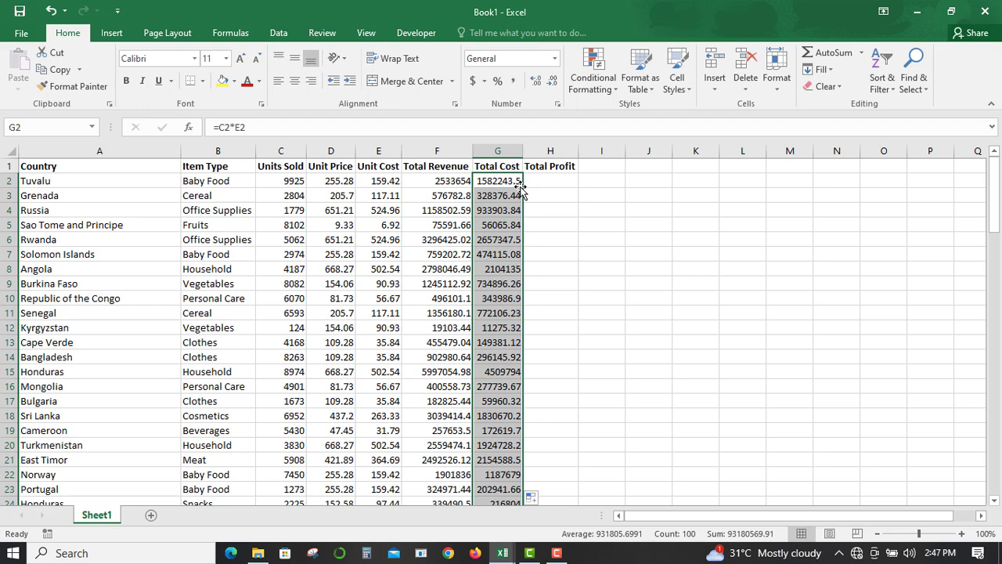
{"action": "key", "text": "ctrl+z"}
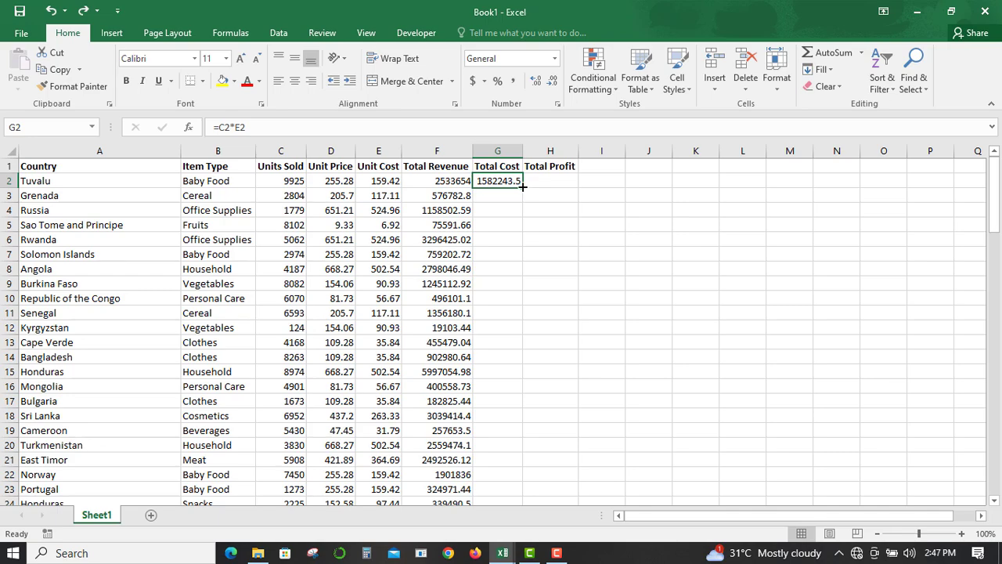
{"action": "left_click_drag", "start_coordinate": [522, 186], "coordinate": [520, 465]}
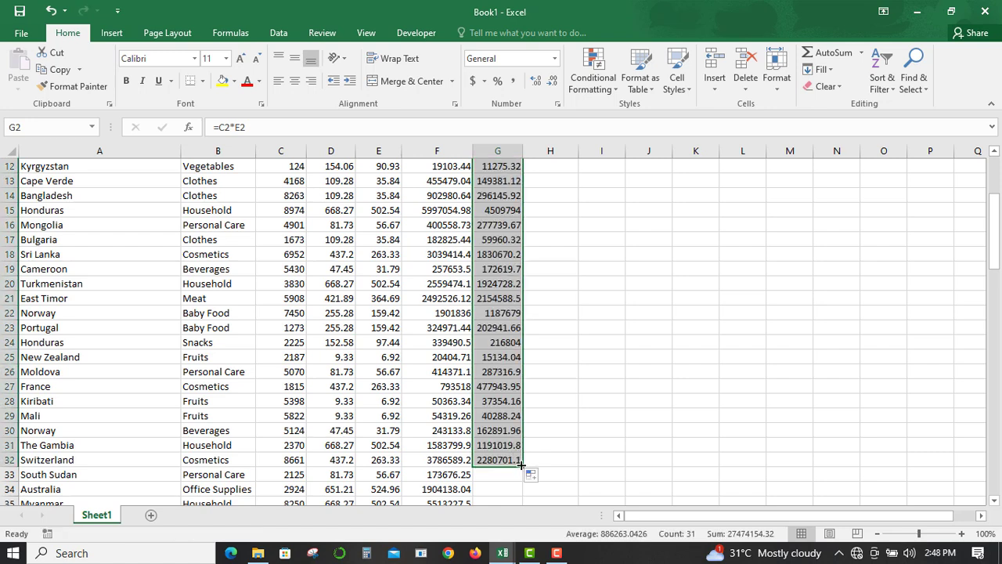
{"action": "double_click", "coordinate": [522, 465]}
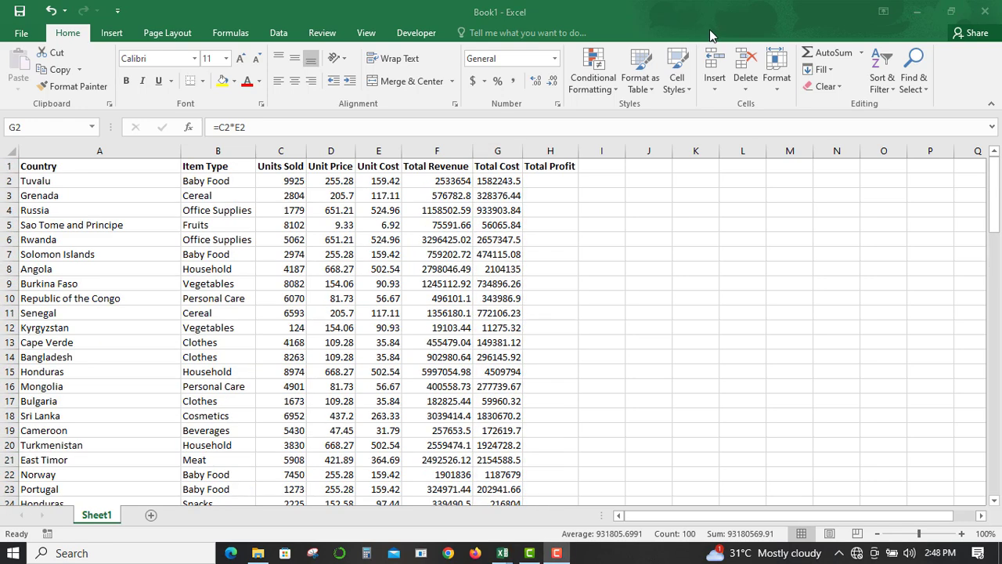
- Calculate Total Profit in H2 with the formula =F2-G2 and fill it down to the last data row
{"action": "left_click", "coordinate": [558, 182]}
{"action": "left_click", "coordinate": [558, 178]}
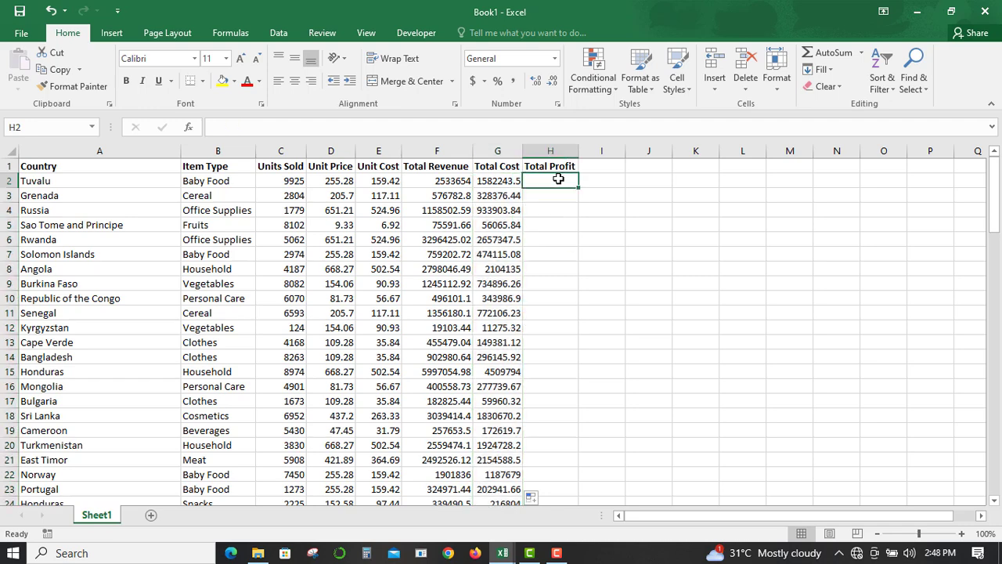
{"action": "type", "text": "="}
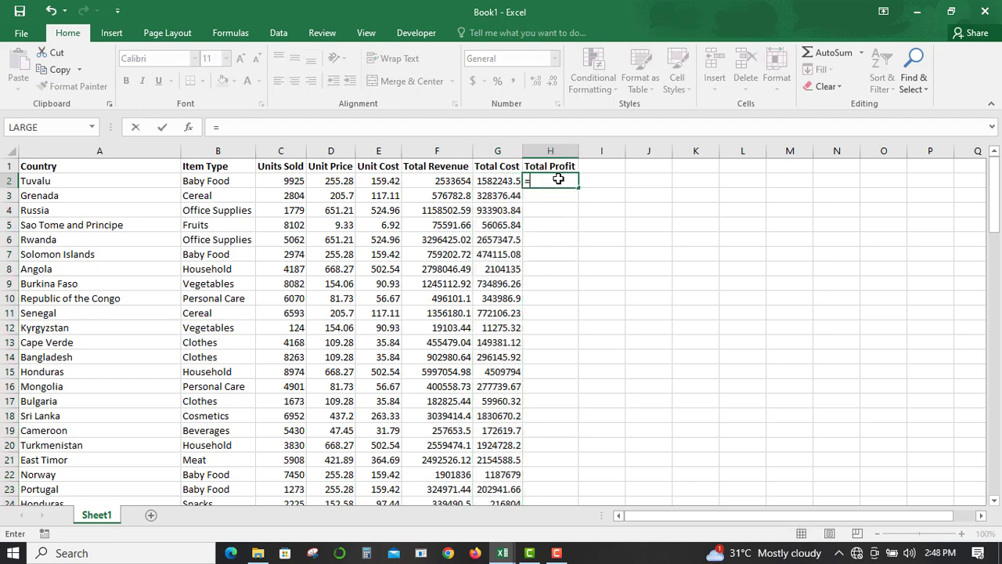
{"action": "left_click", "coordinate": [447, 180]}
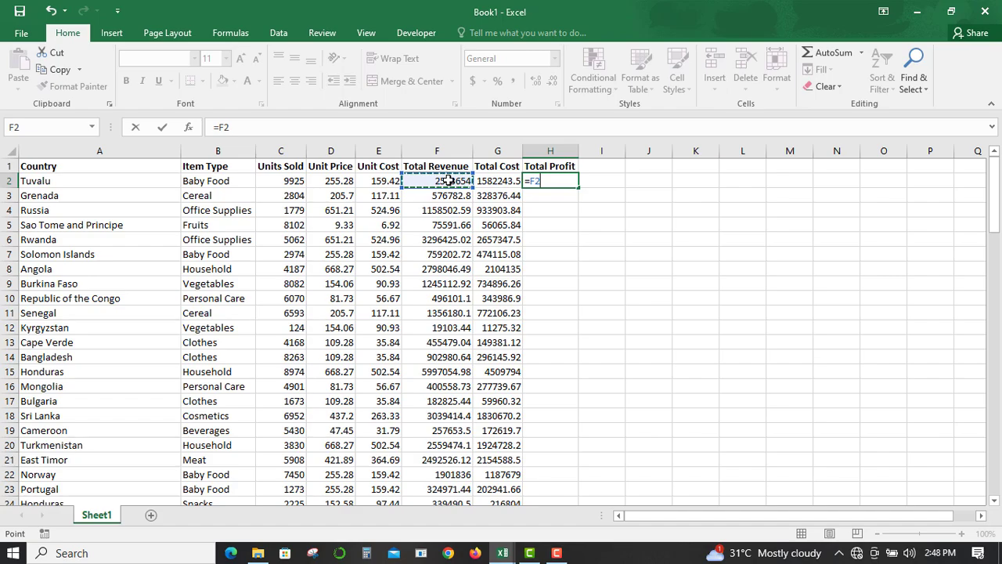
{"action": "type", "text": "-"}
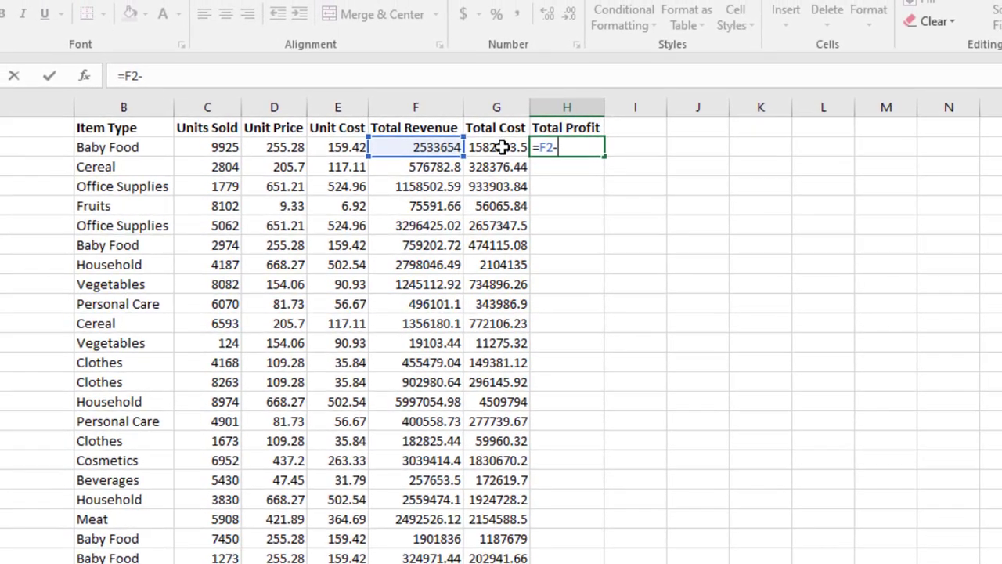
{"action": "left_click", "coordinate": [501, 150]}
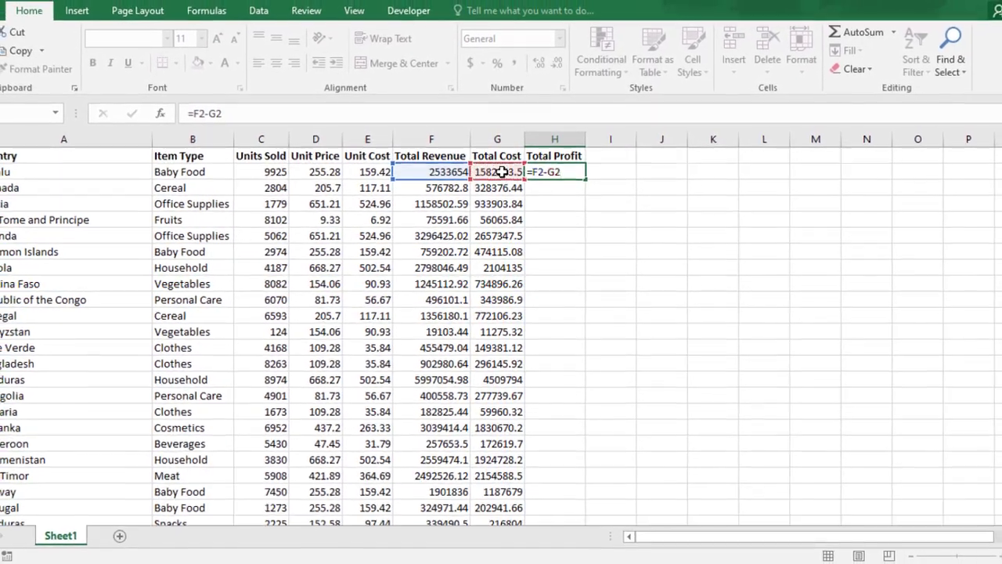
{"action": "key", "text": "Return"}
{"action": "left_click", "coordinate": [557, 175]}
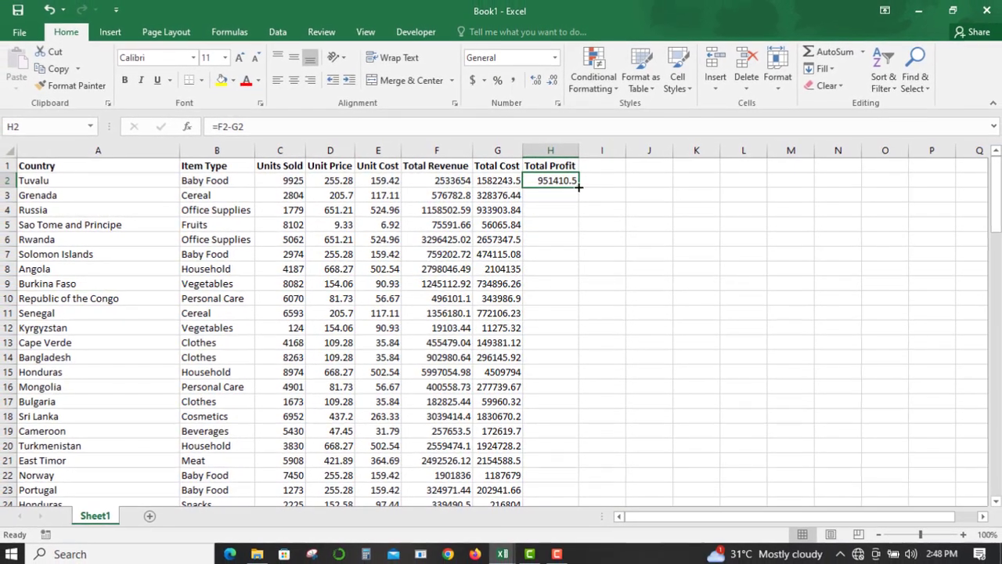
{"action": "double_click", "coordinate": [578, 187]}
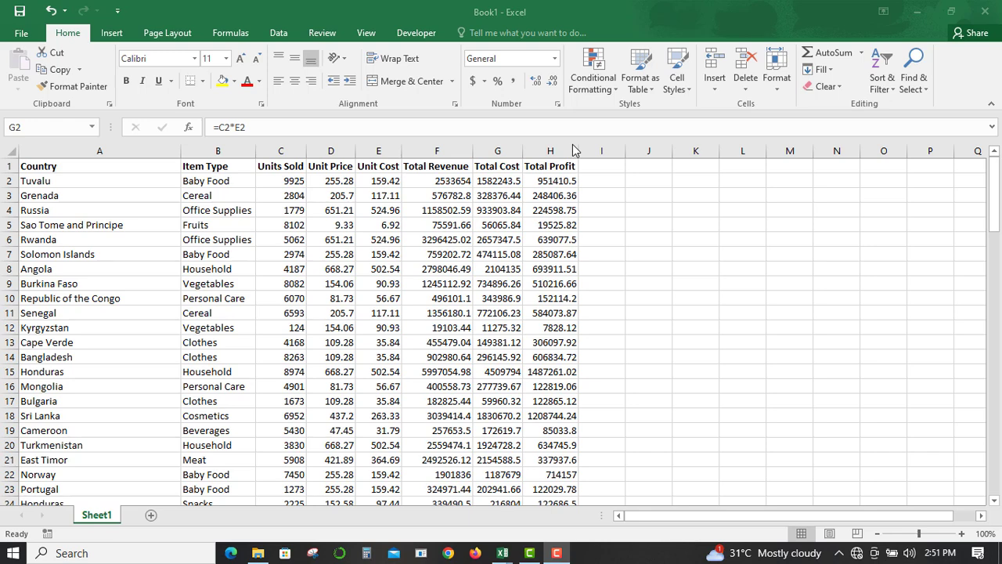
- Add the first record's Total Revenue and Total Cost in I2 with the formula =F2+G2
{"action": "left_click", "coordinate": [608, 189]}
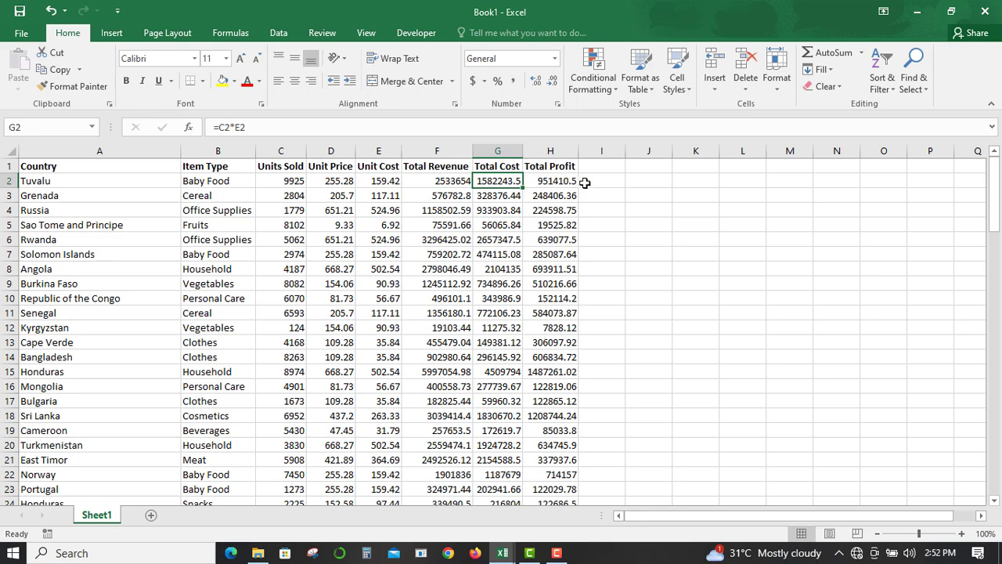
{"action": "left_click", "coordinate": [606, 181]}
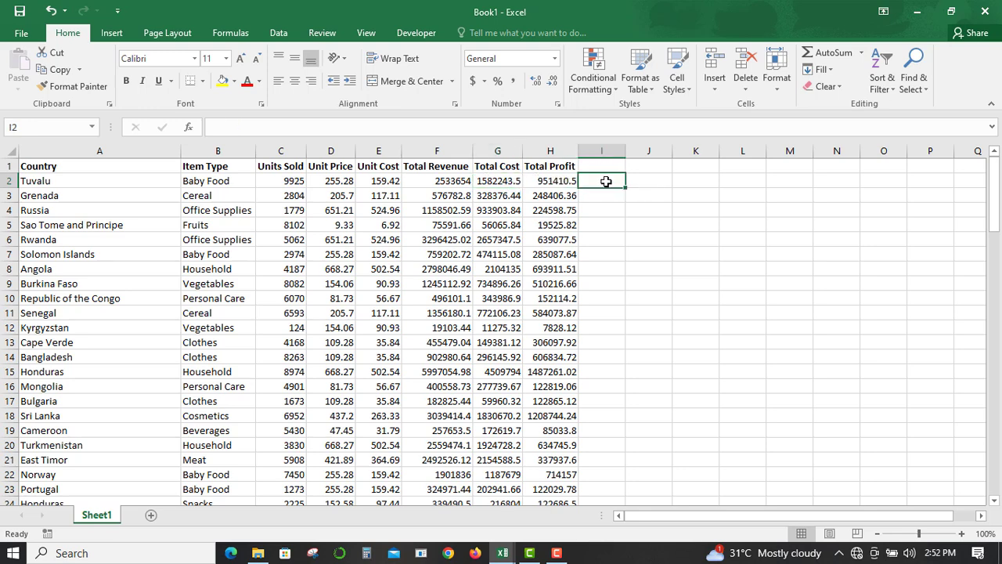
{"action": "type", "text": "="}
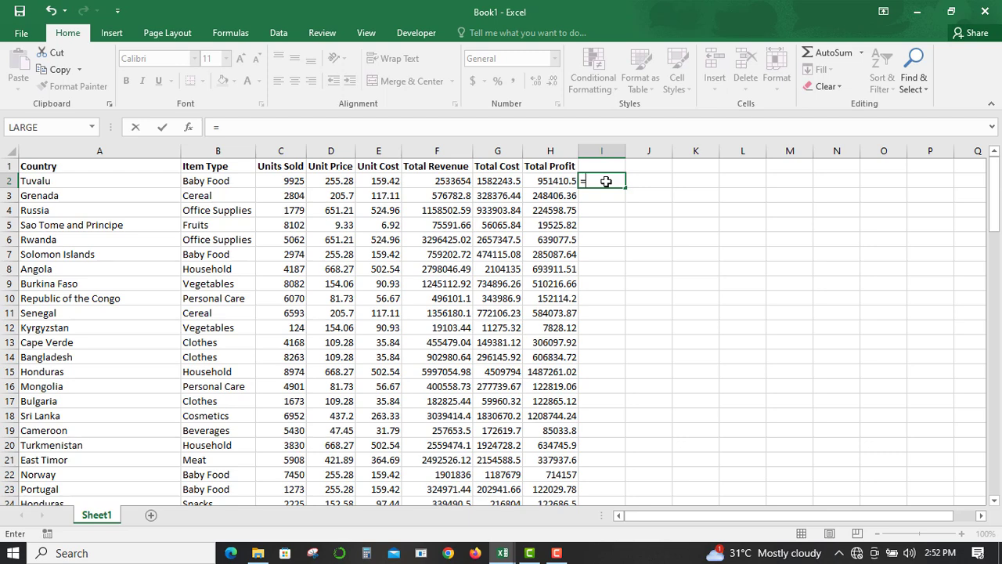
{"action": "left_click", "coordinate": [447, 181]}
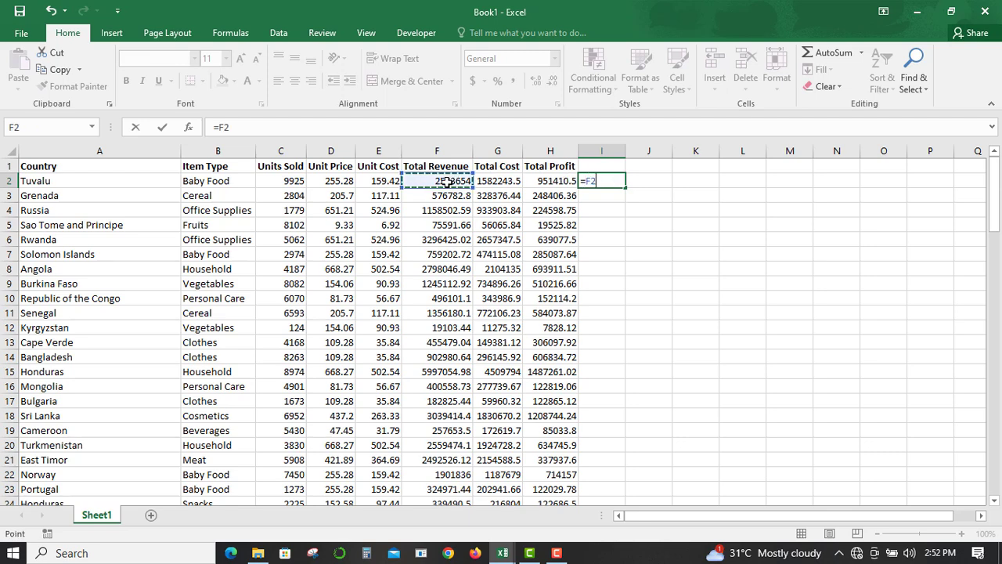
{"action": "type", "text": "+"}
{"action": "left_click", "coordinate": [505, 181]}
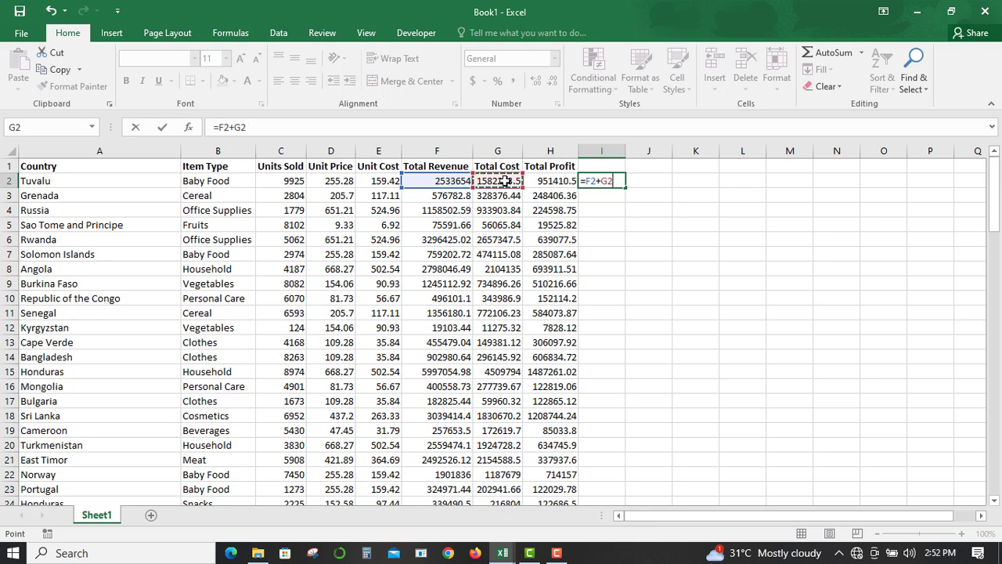
{"action": "key", "text": "Return"}
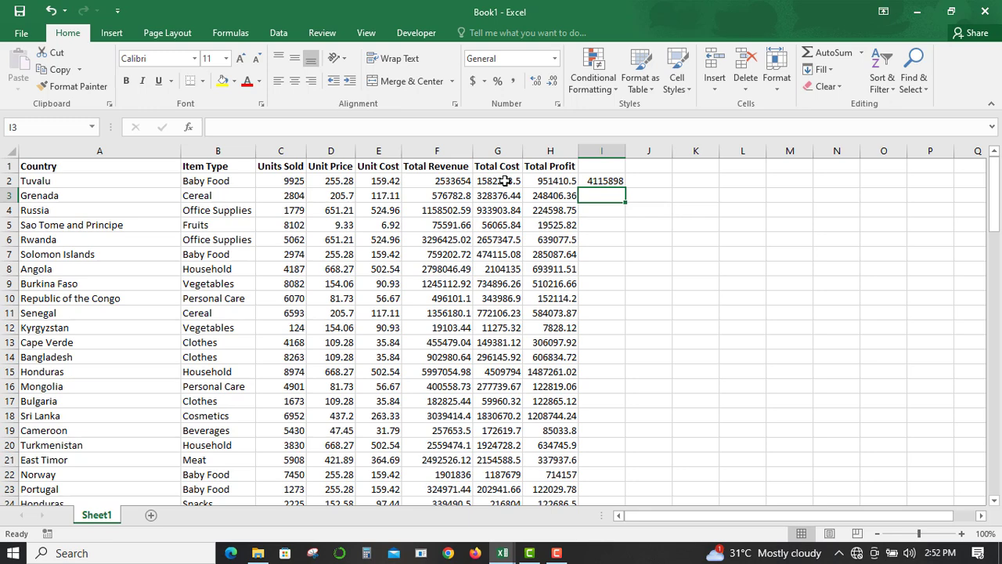
- Fill the I2 addition formula down column I to the last data row
{"action": "left_click", "coordinate": [609, 181]}
{"action": "double_click", "coordinate": [626, 188]}
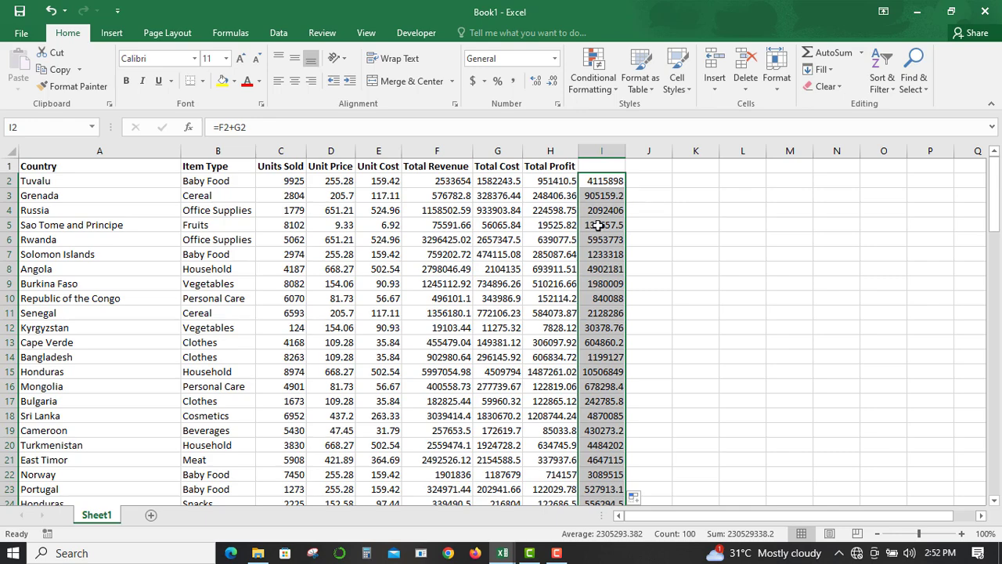
{"action": "scroll", "coordinate": [554, 296], "scroll_direction": "down", "scroll_amount": 14}
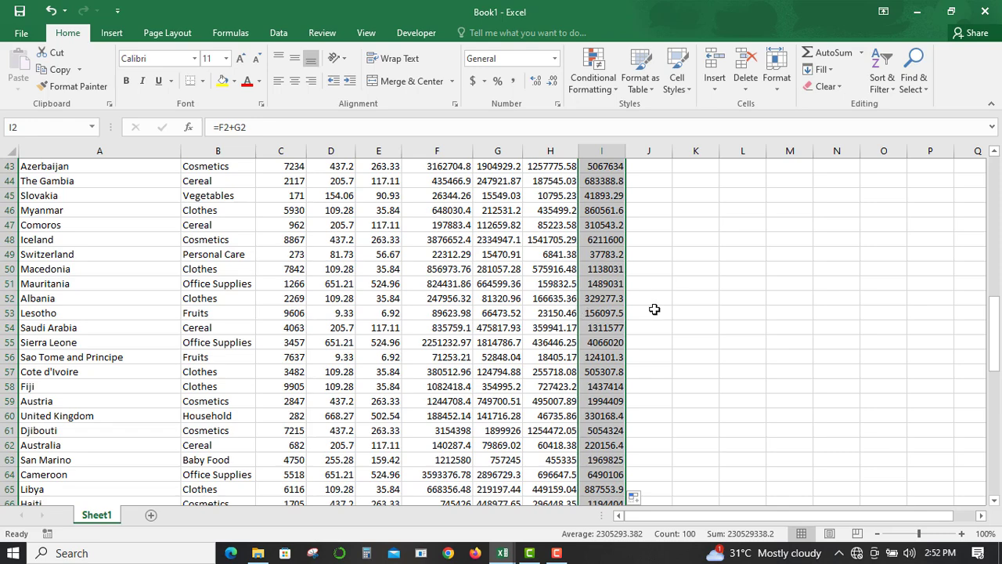
{"action": "scroll", "coordinate": [619, 329], "scroll_direction": "down", "scroll_amount": 19}
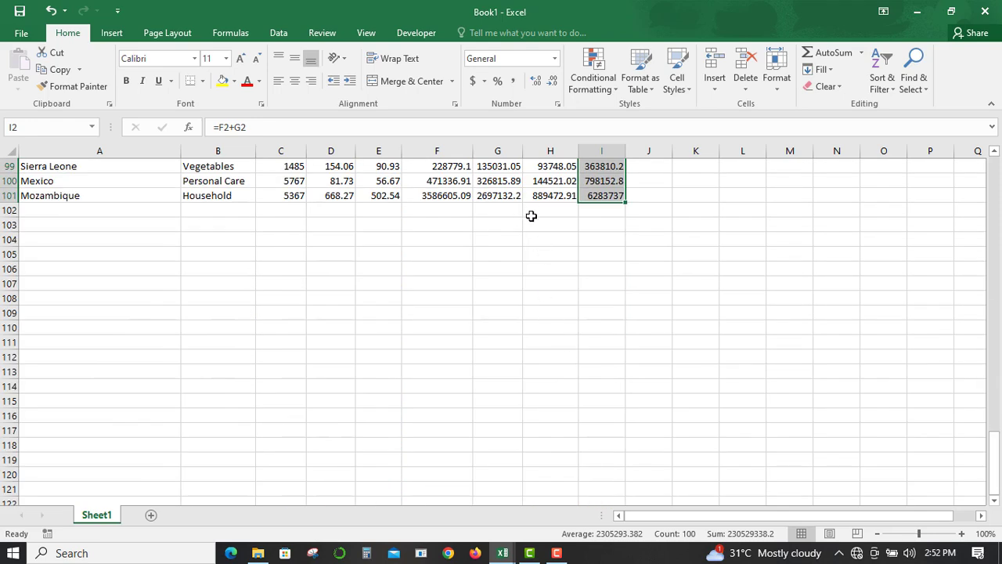
{"action": "scroll", "coordinate": [512, 207], "scroll_direction": "up", "scroll_amount": 20}
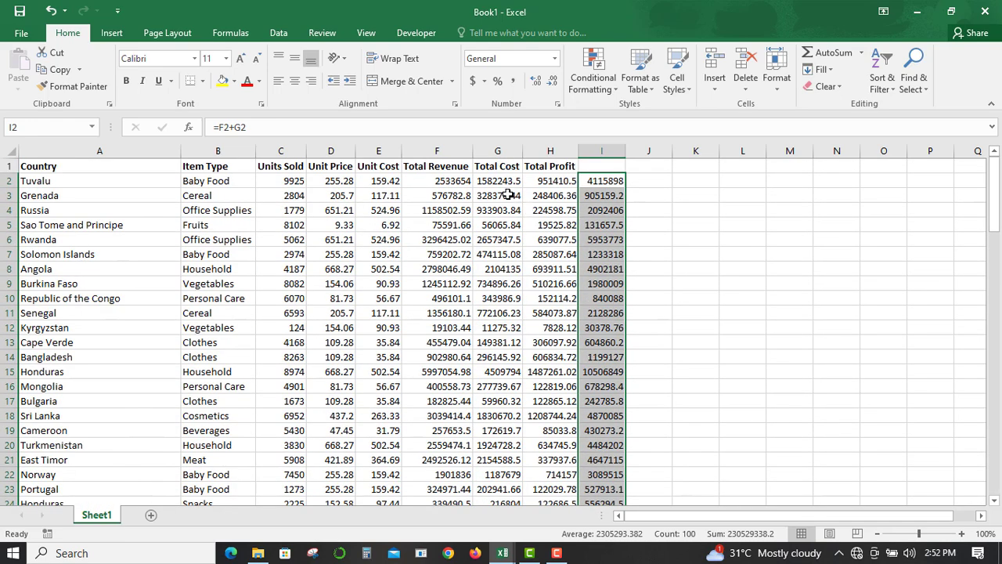
- Total the Total Revenue column in F102 with the formula =SUM(F2:F101)
{"action": "left_click", "coordinate": [440, 152]}
{"action": "scroll", "coordinate": [451, 234], "scroll_direction": "down", "scroll_amount": 20}
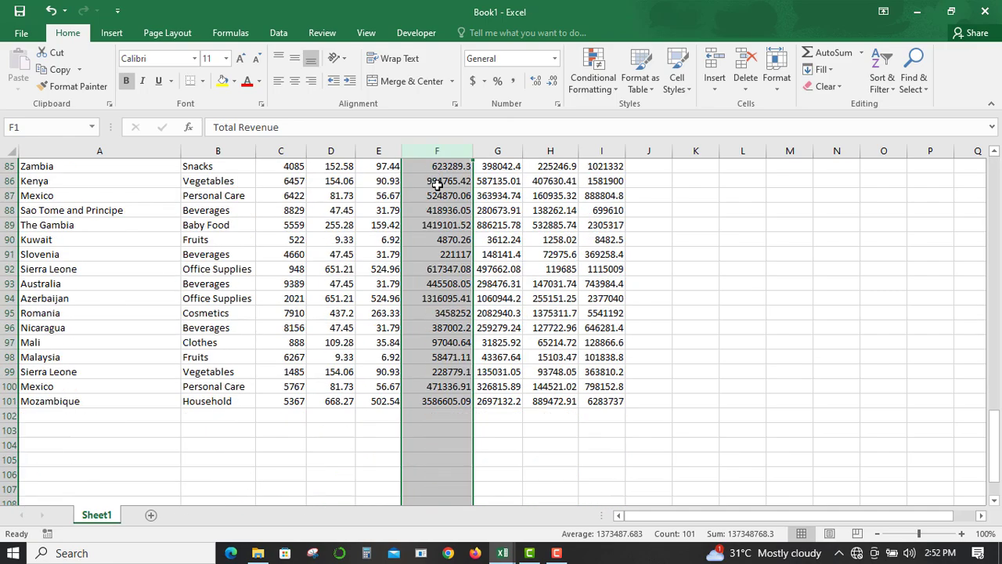
{"action": "scroll", "coordinate": [440, 260], "scroll_direction": "up", "scroll_amount": 10}
{"action": "scroll", "coordinate": [440, 261], "scroll_direction": "up", "scroll_amount": 1}
{"action": "scroll", "coordinate": [445, 329], "scroll_direction": "down", "scroll_amount": 1}
{"action": "left_click", "coordinate": [435, 417]}
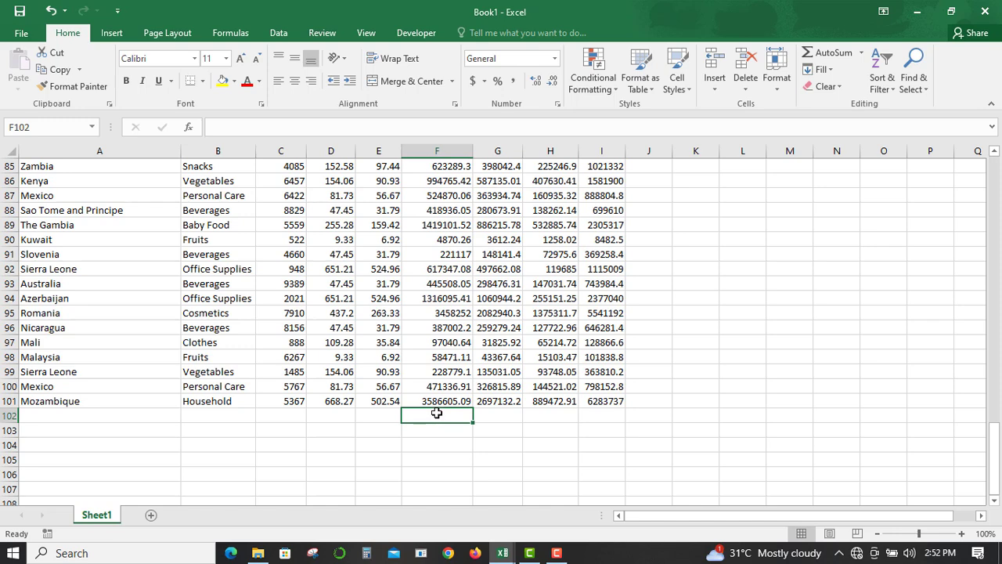
{"action": "type", "text": "="}
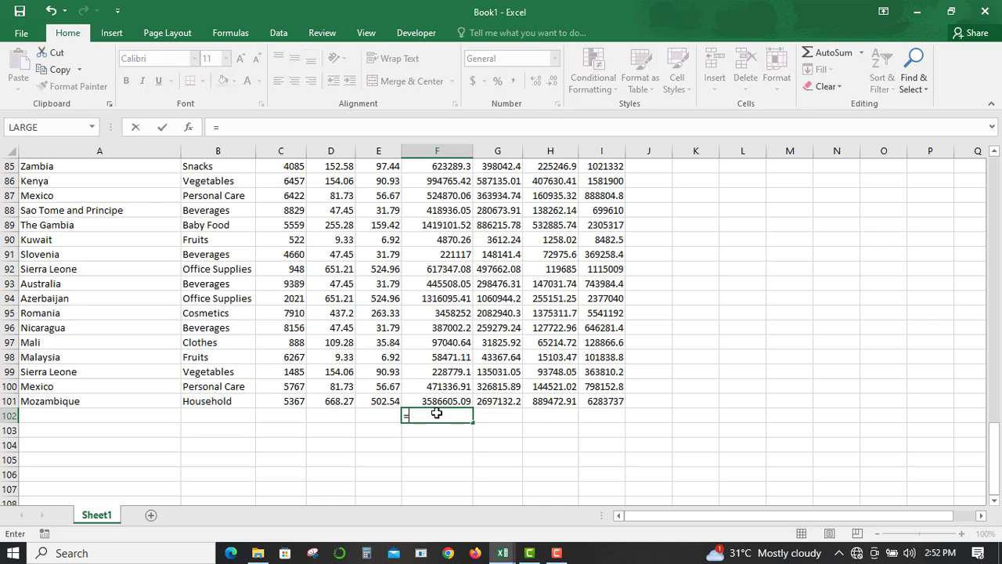
{"action": "type", "text": "su"}
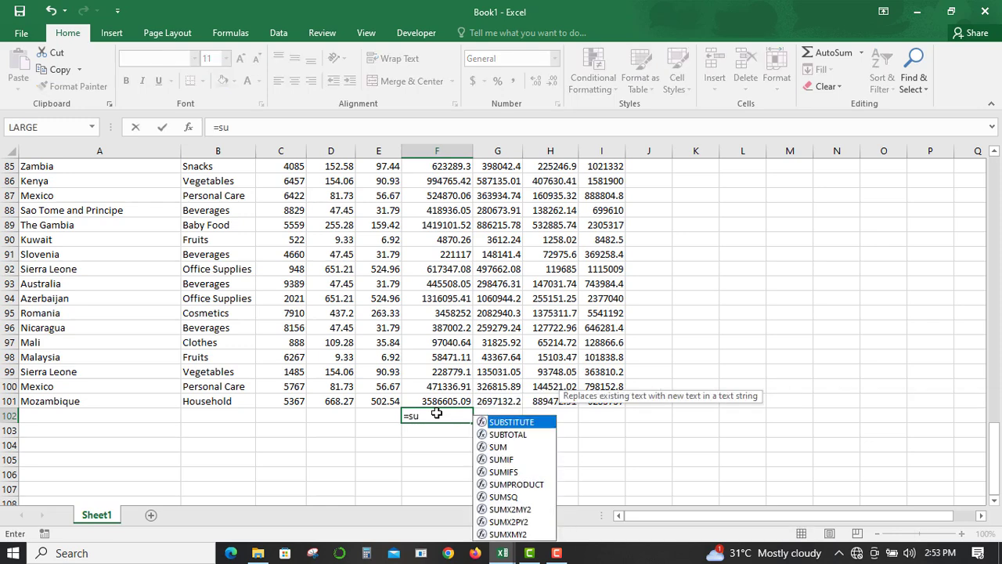
{"action": "type", "text": "m"}
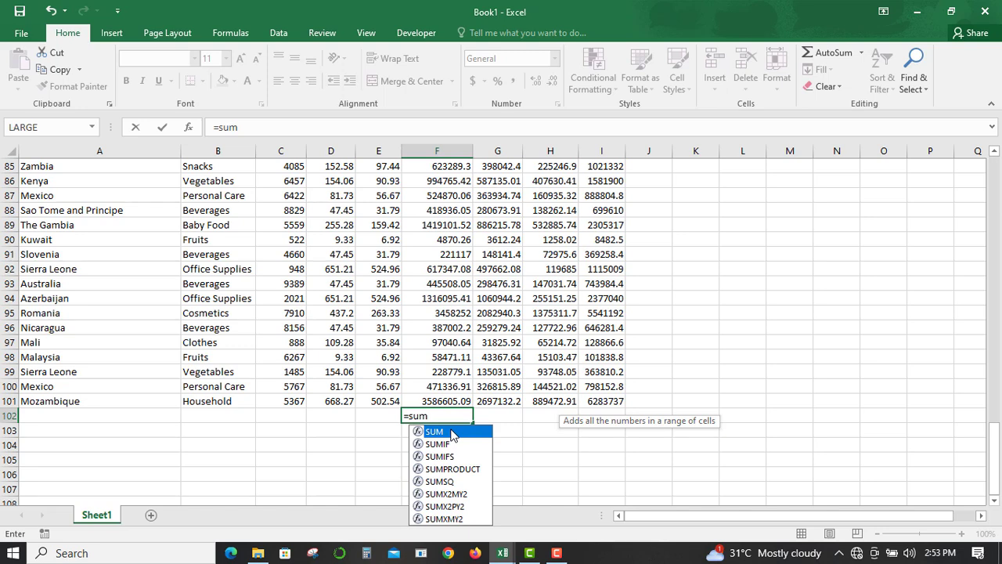
{"action": "double_click", "coordinate": [435, 431]}
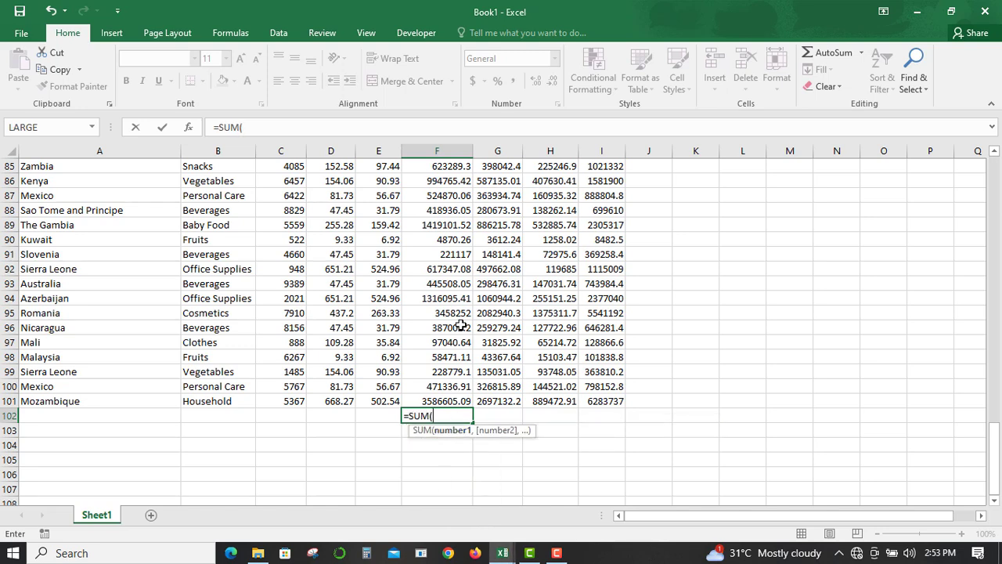
{"action": "scroll", "coordinate": [460, 326], "scroll_direction": "up", "scroll_amount": 20}
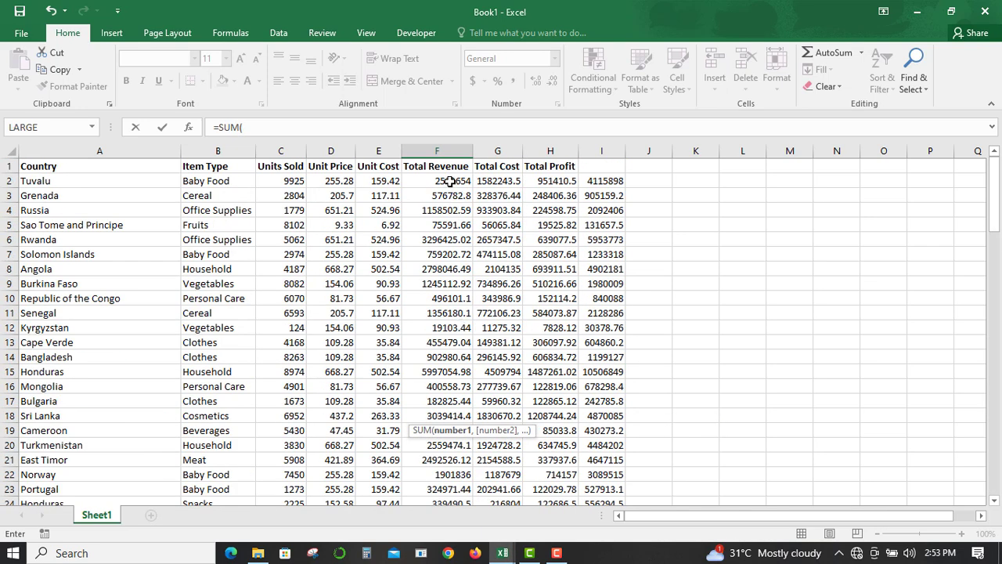
{"action": "left_click_drag", "start_coordinate": [451, 182], "coordinate": [463, 478]}
{"action": "key", "text": "Return"}
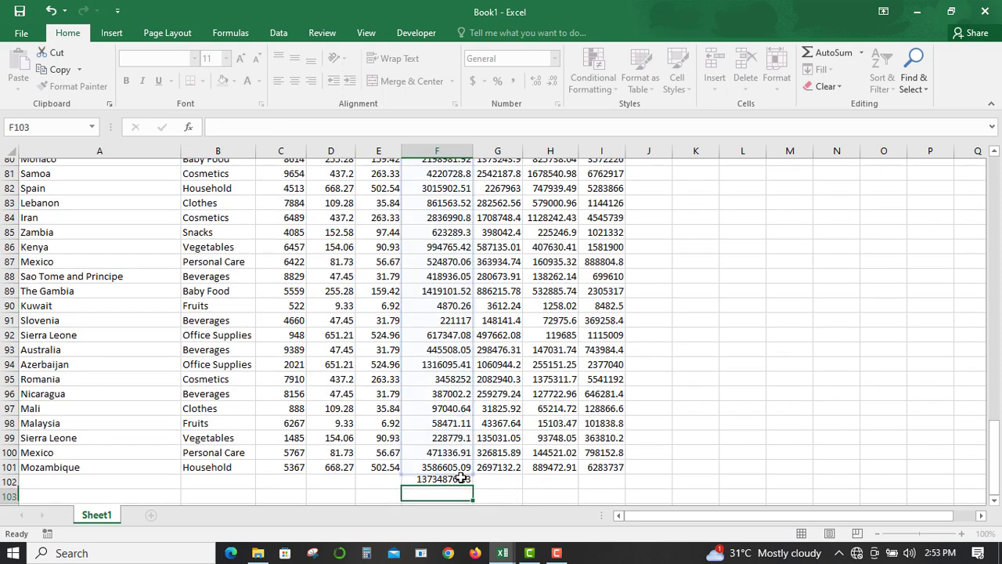
- Copy the SUM formula from F102 across row 102 to I102
{"action": "left_click", "coordinate": [448, 476]}
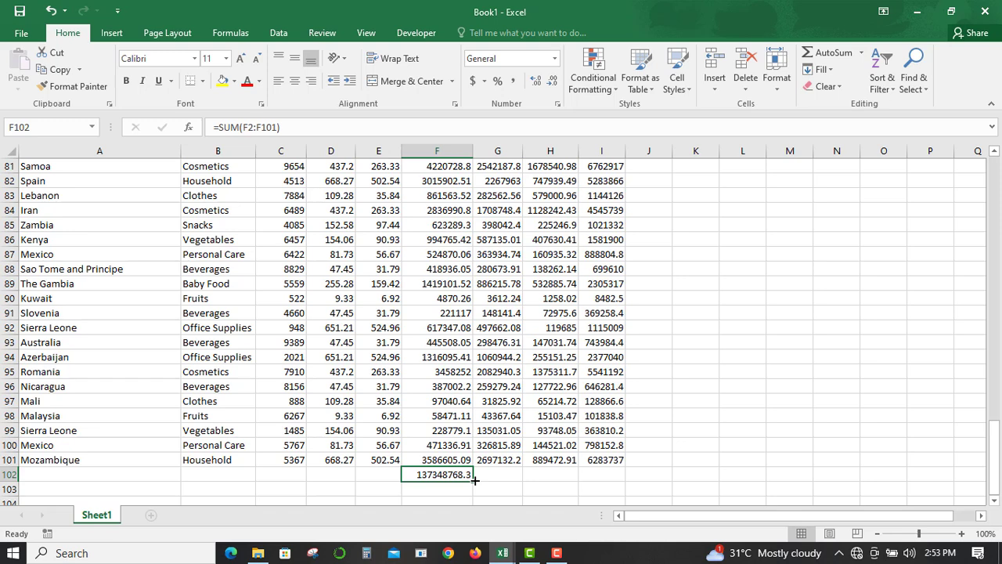
{"action": "left_click_drag", "start_coordinate": [473, 482], "coordinate": [621, 488]}
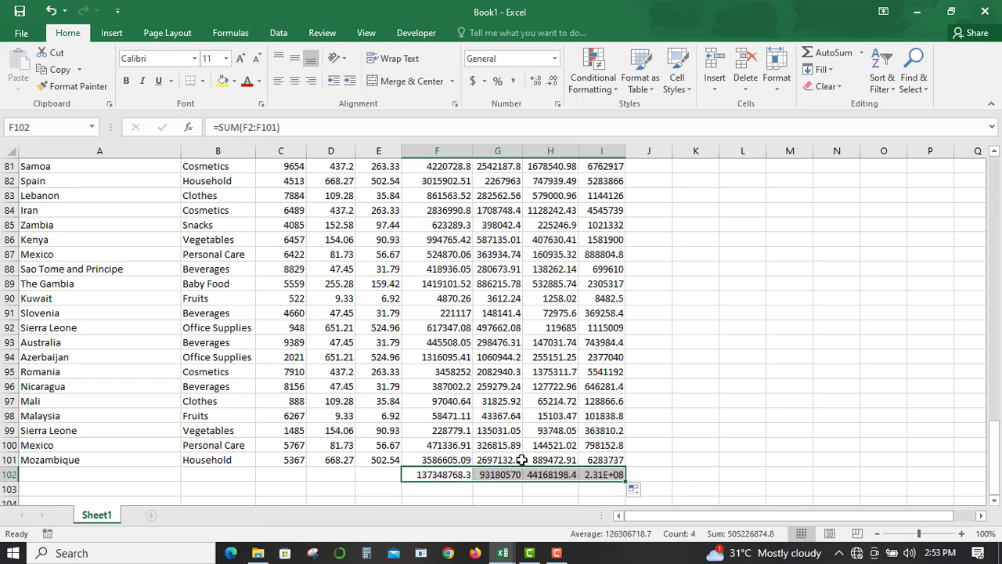
{"action": "scroll", "coordinate": [498, 410], "scroll_direction": "up", "scroll_amount": 20}
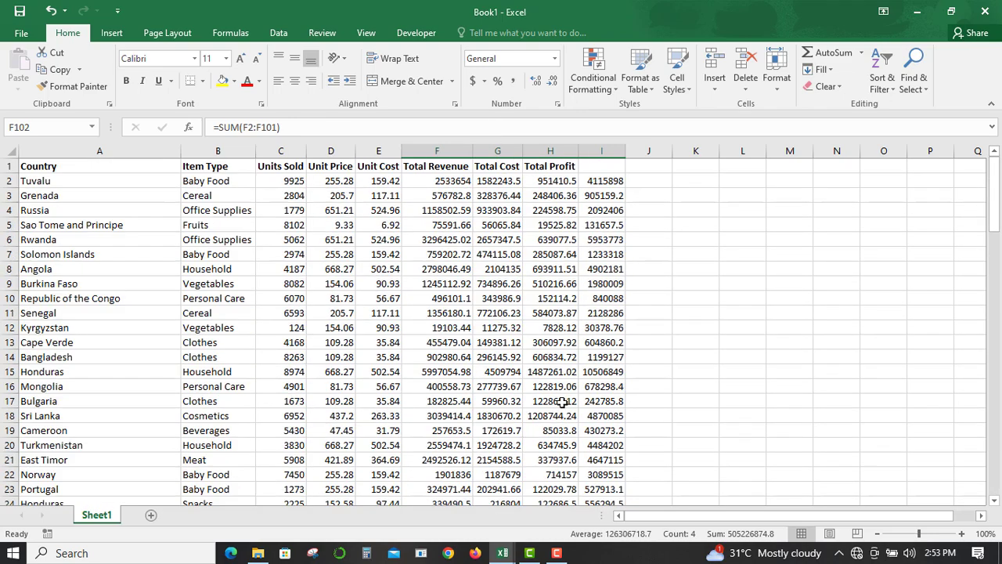
{"action": "scroll", "coordinate": [562, 402], "scroll_direction": "down", "scroll_amount": 19}
{"action": "scroll", "coordinate": [602, 459], "scroll_direction": "down", "scroll_amount": 9}
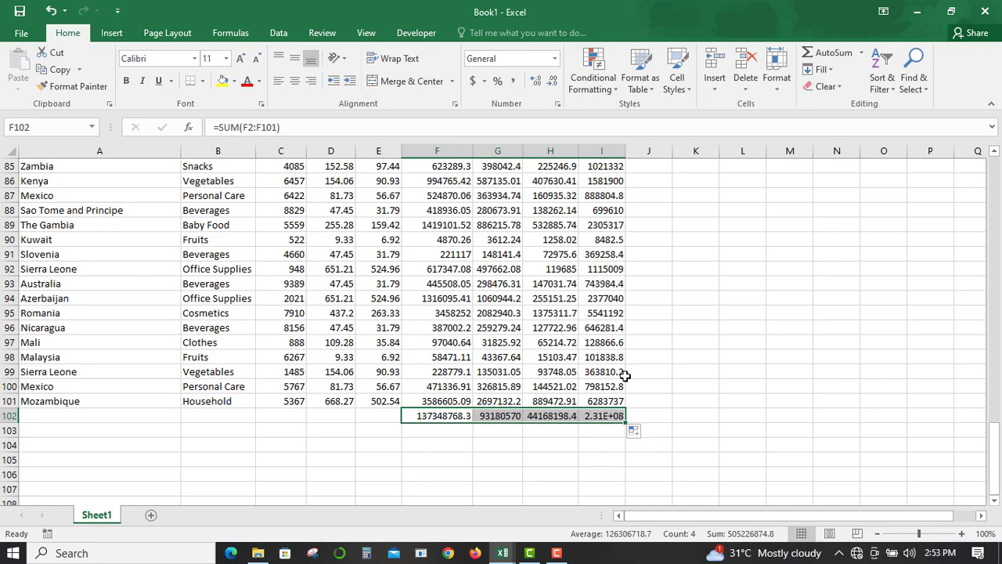
- Delete the column totals in F102:I102
{"action": "scroll", "coordinate": [541, 436], "scroll_direction": "up", "scroll_amount": 20}
{"action": "scroll", "coordinate": [547, 419], "scroll_direction": "down", "scroll_amount": 20}
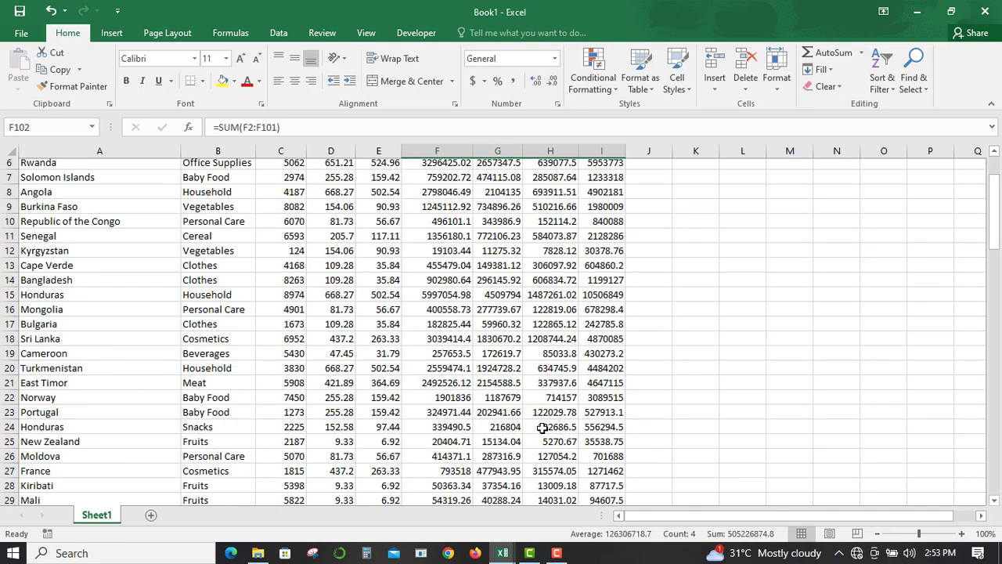
{"action": "scroll", "coordinate": [475, 459], "scroll_direction": "down", "scroll_amount": 14}
{"action": "scroll", "coordinate": [461, 331], "scroll_direction": "up", "scroll_amount": 5}
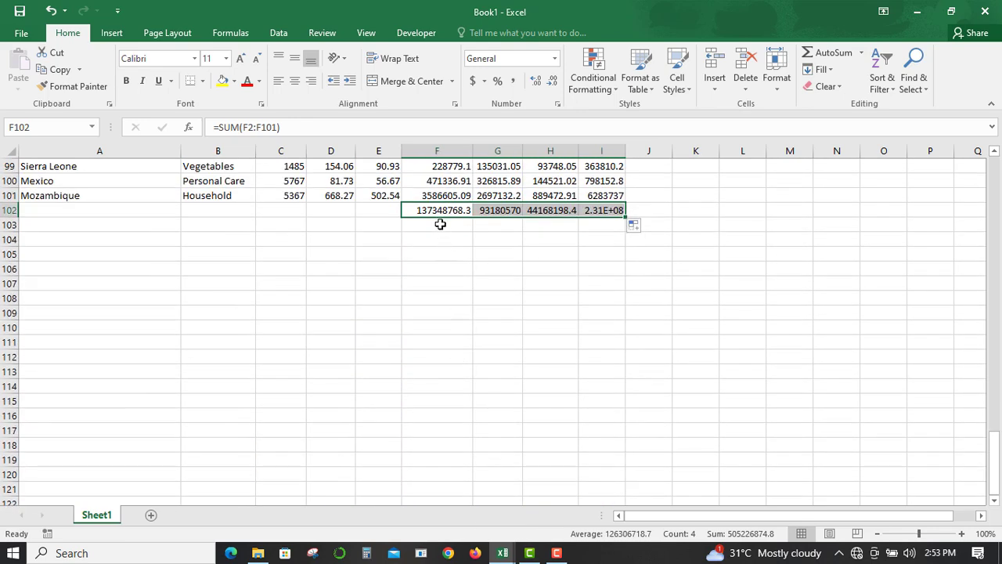
{"action": "key", "text": "Delete"}
- Select the Total Revenue values F2:F101 and total them below the data with AutoSum
{"action": "scroll", "coordinate": [438, 223], "scroll_direction": "up", "scroll_amount": 20}
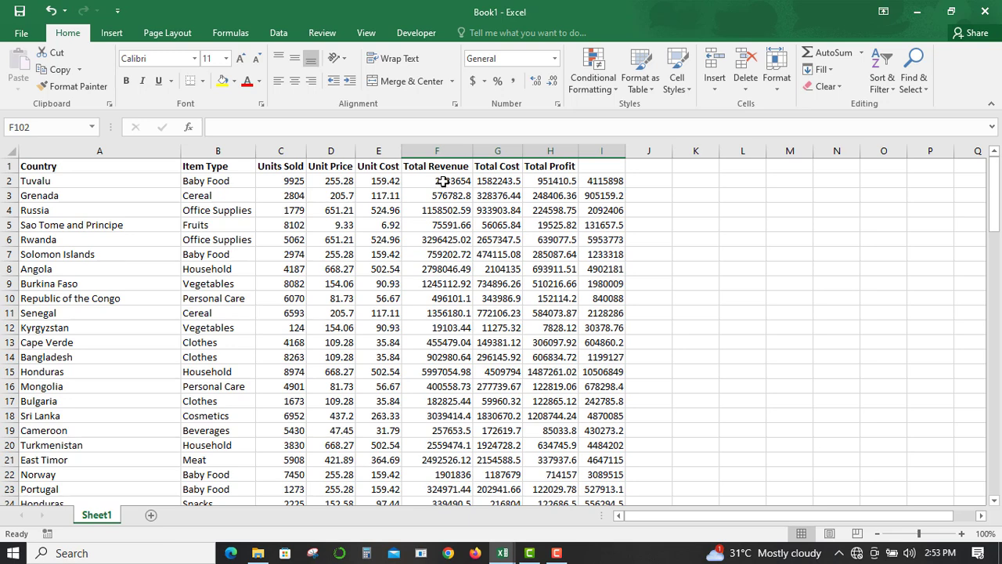
{"action": "left_click", "coordinate": [443, 181]}
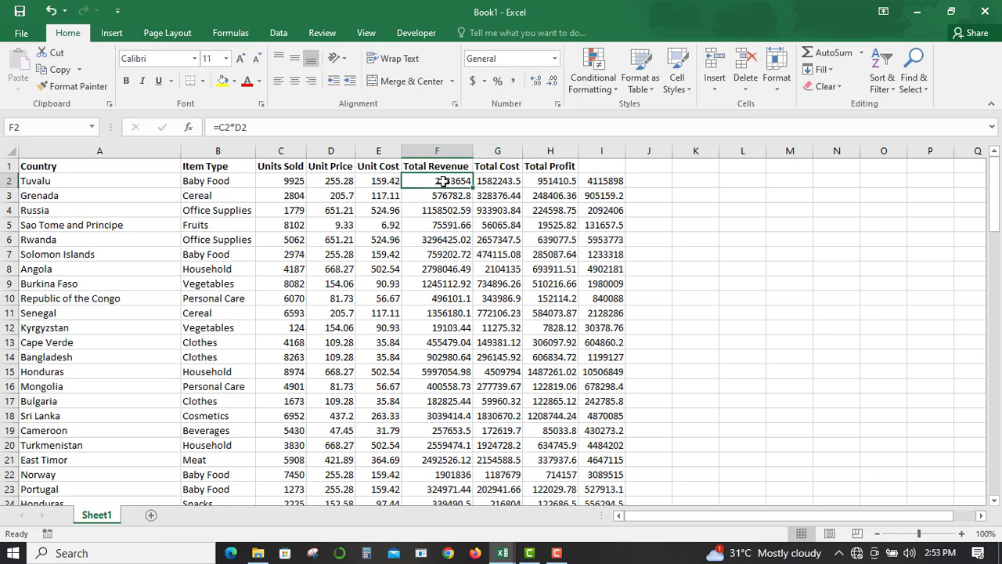
{"action": "key", "text": "ctrl+shift+Down"}
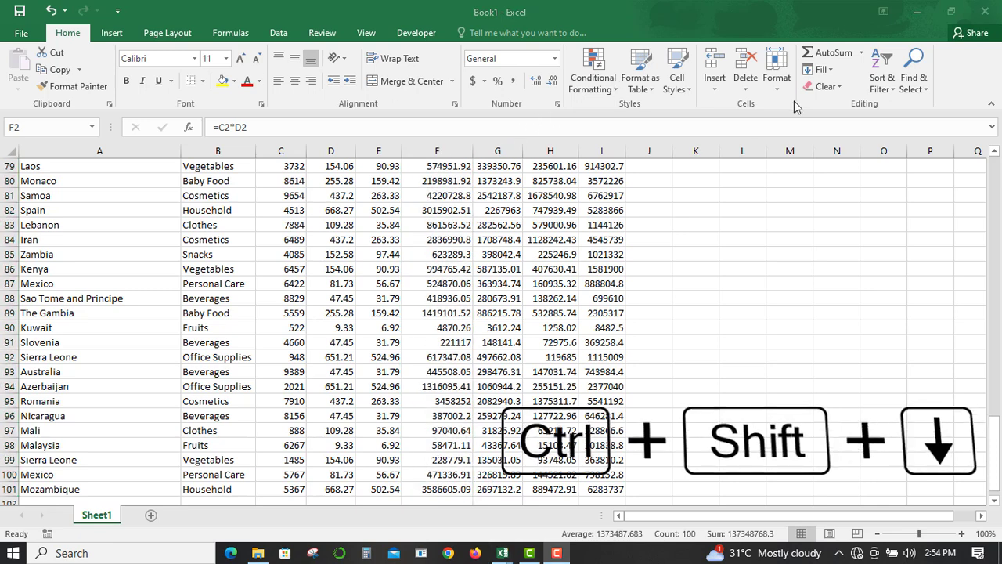
{"action": "left_click", "coordinate": [822, 57]}
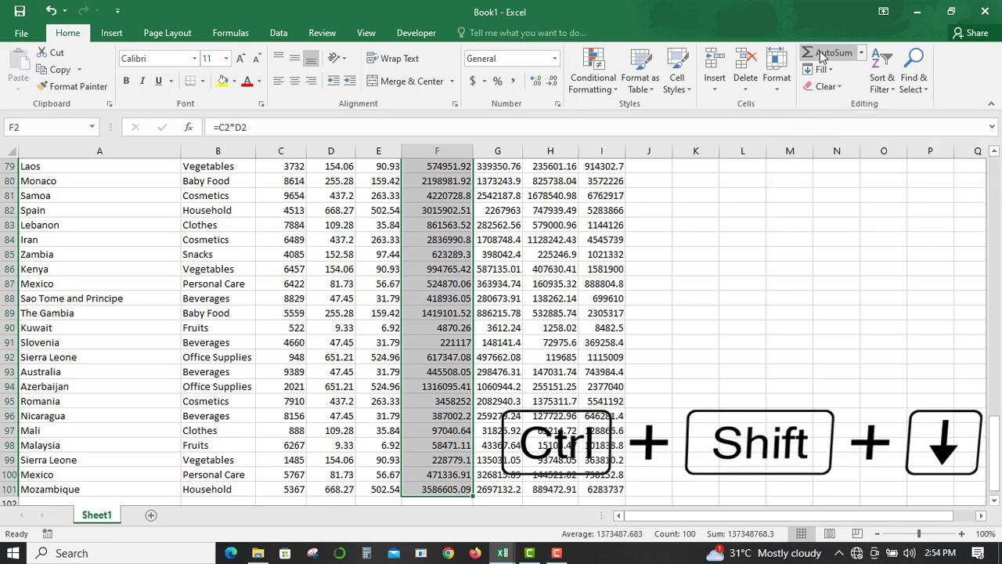
{"action": "left_click", "coordinate": [822, 58]}
{"action": "scroll", "coordinate": [459, 338], "scroll_direction": "down", "scroll_amount": 20}
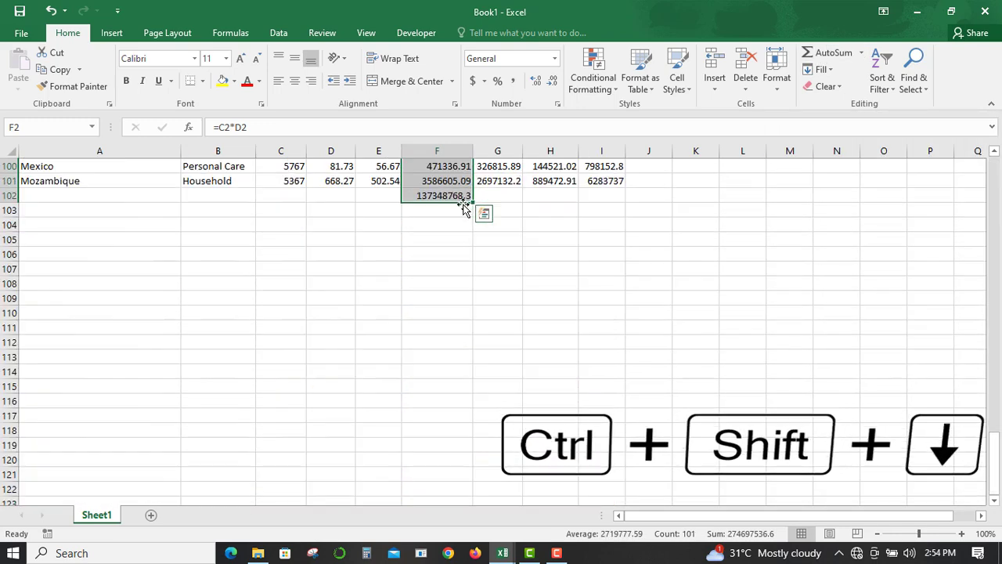
- Copy the Total Revenue sum from F102 across to the Total Cost and Total Profit columns, ending at H102
{"action": "left_click", "coordinate": [543, 211]}
{"action": "left_click", "coordinate": [454, 200]}
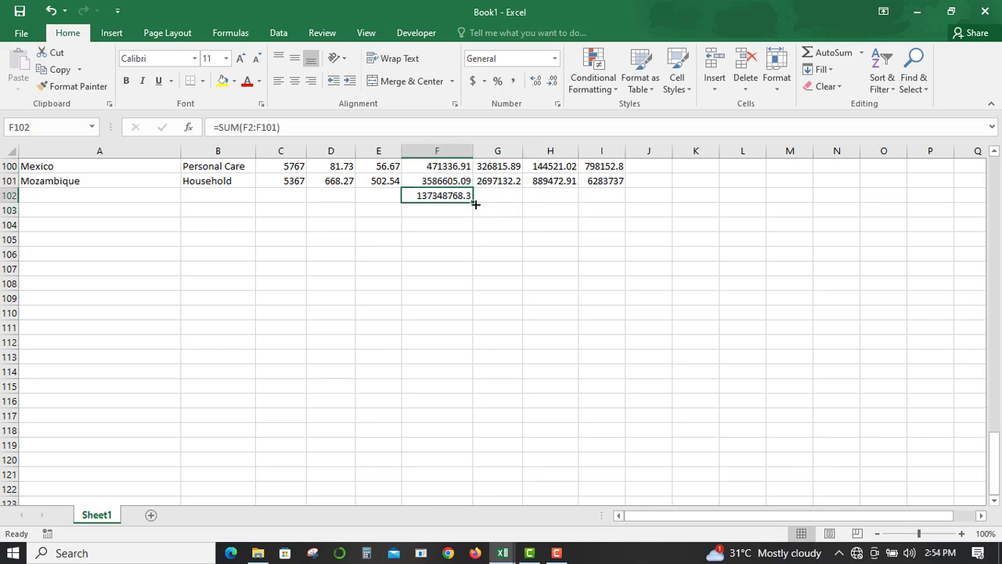
{"action": "left_click_drag", "start_coordinate": [484, 203], "coordinate": [578, 204]}
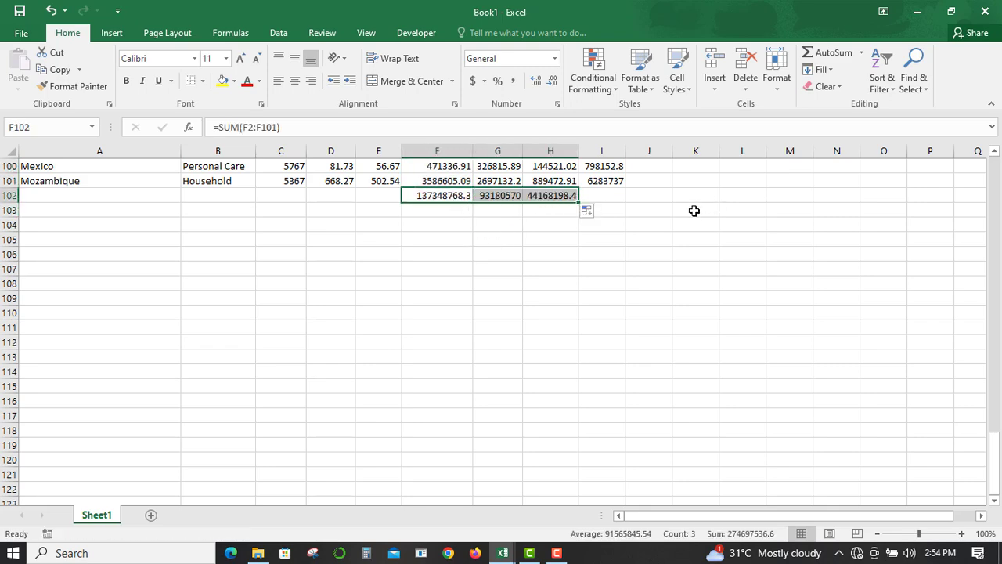
{"action": "scroll", "coordinate": [551, 224], "scroll_direction": "up", "scroll_amount": 20}
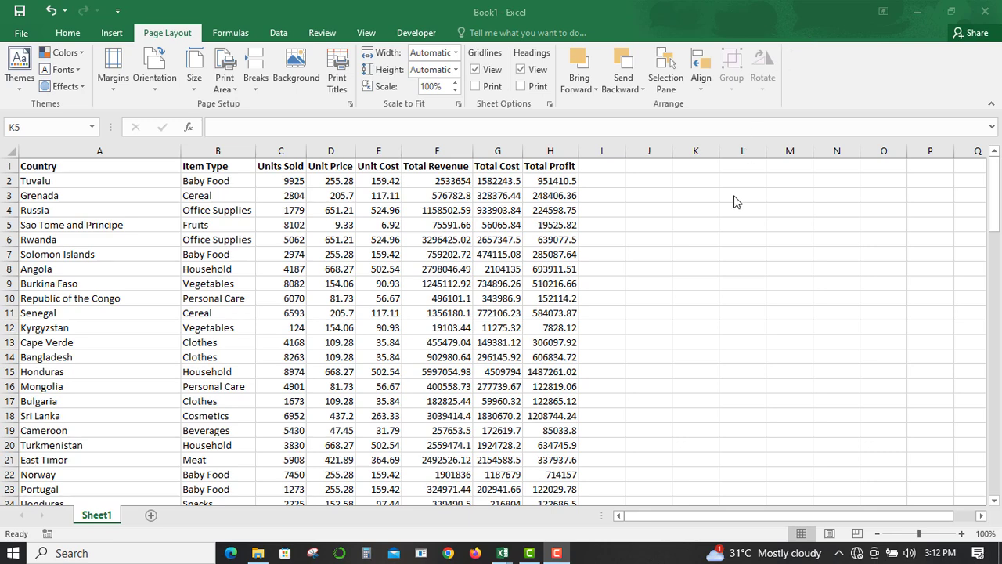
- In I2, divide Total Revenue by Units Sold with the formula =F2/C2
{"action": "left_click", "coordinate": [605, 180]}
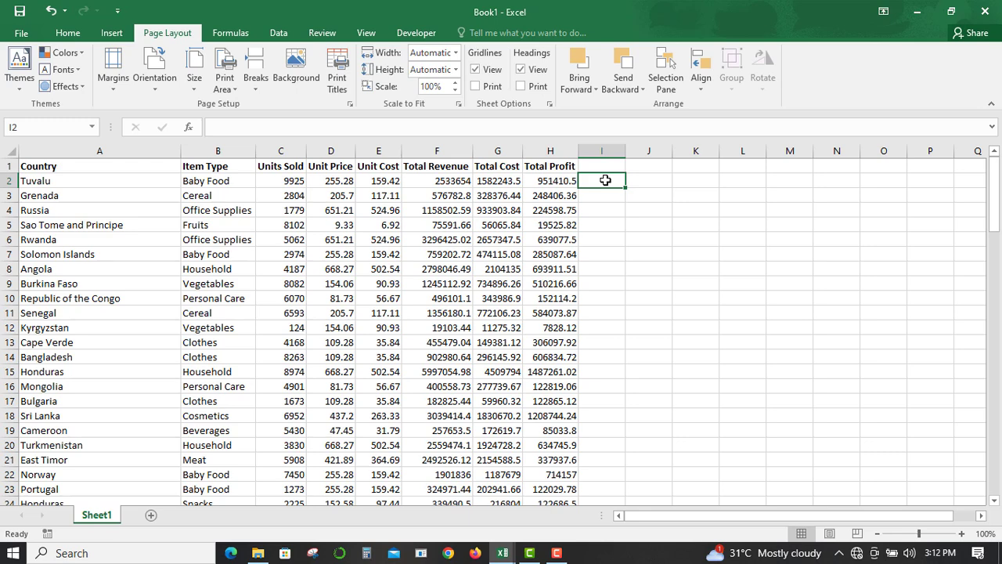
{"action": "type", "text": "="}
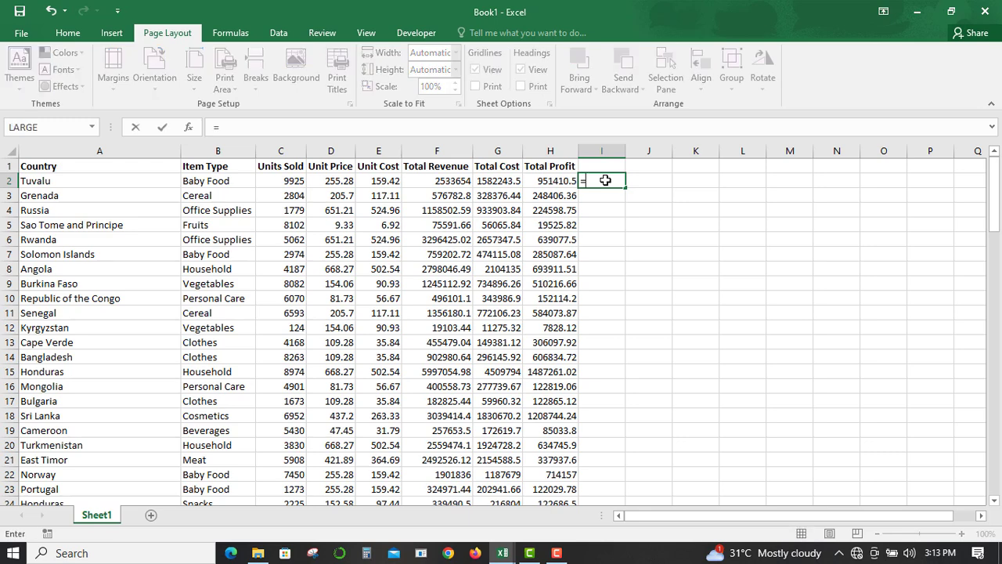
{"action": "left_click", "coordinate": [443, 181]}
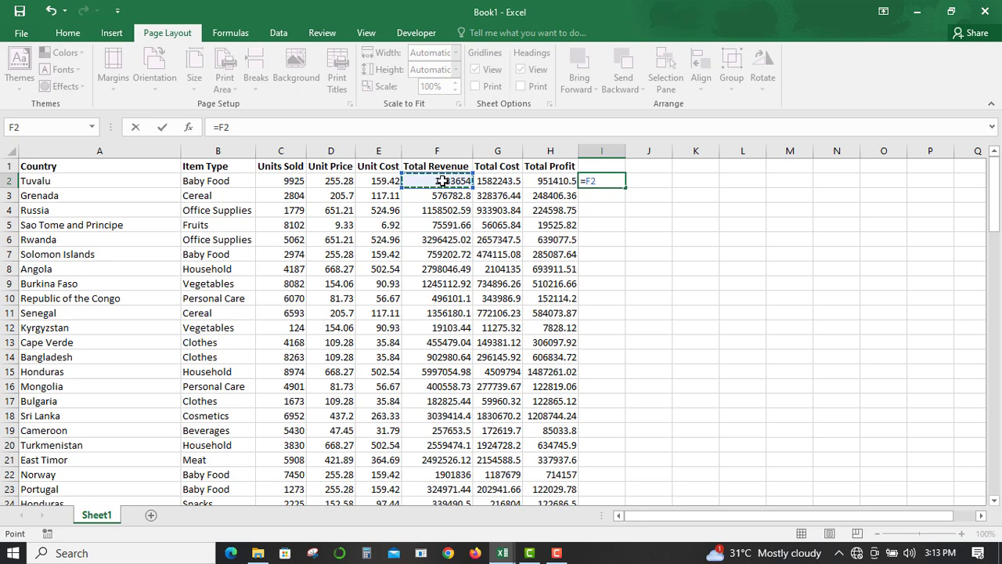
{"action": "type", "text": "/"}
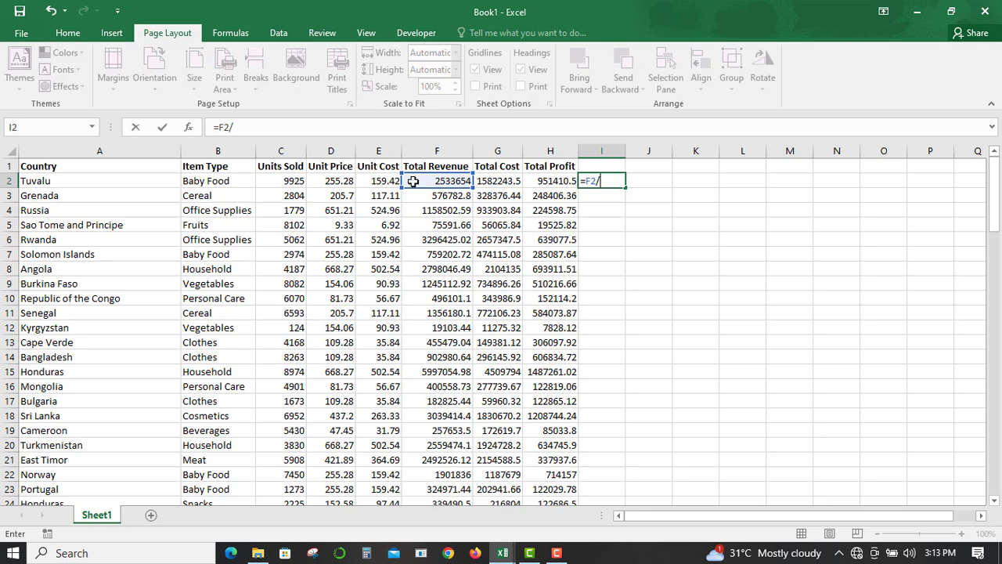
{"action": "left_click", "coordinate": [286, 180]}
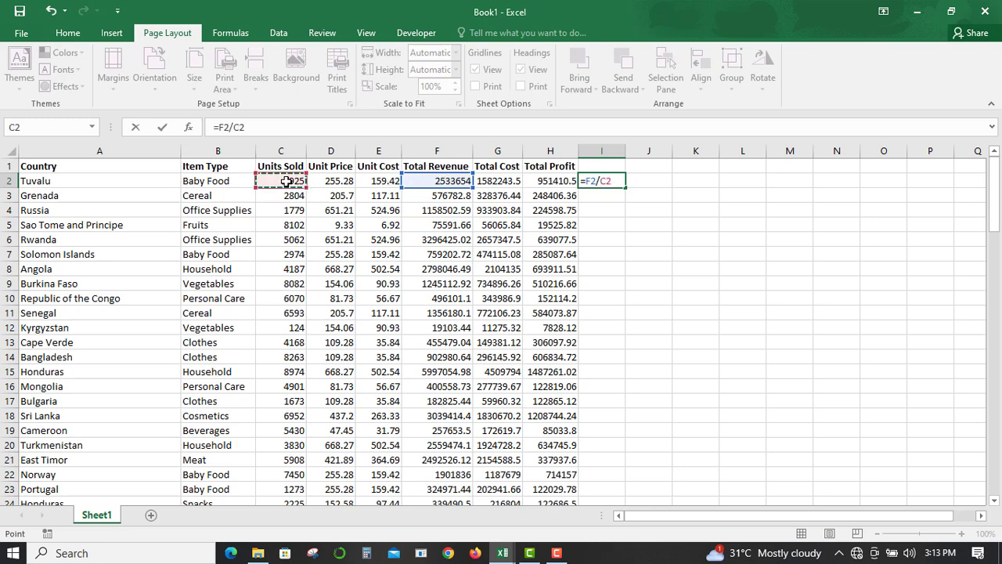
{"action": "key", "text": "Return"}
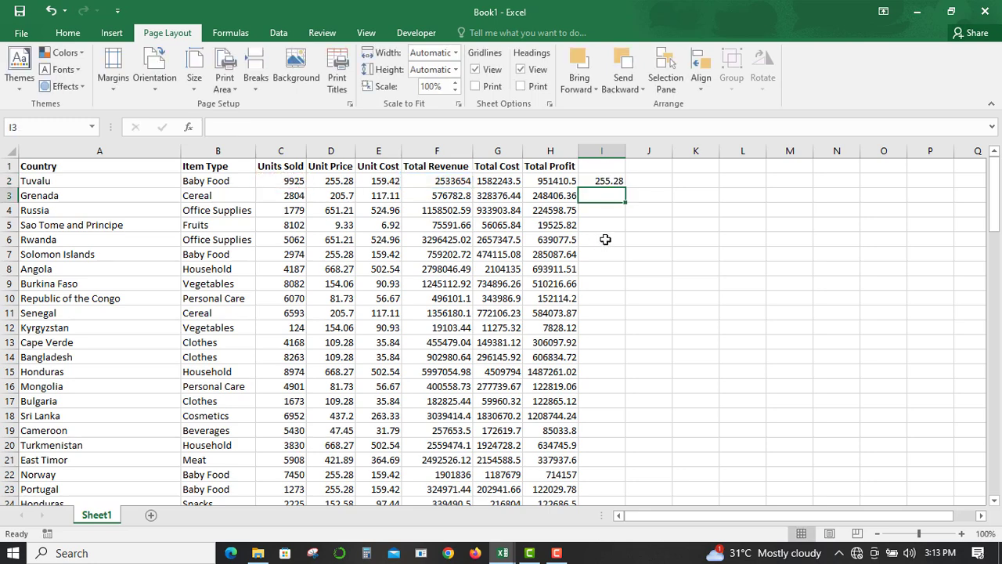
- Compare the I2 result with the original unit price in D2 and fill the formula down column I alongside the data
{"action": "left_click", "coordinate": [611, 181]}
{"action": "left_click", "coordinate": [339, 181]}
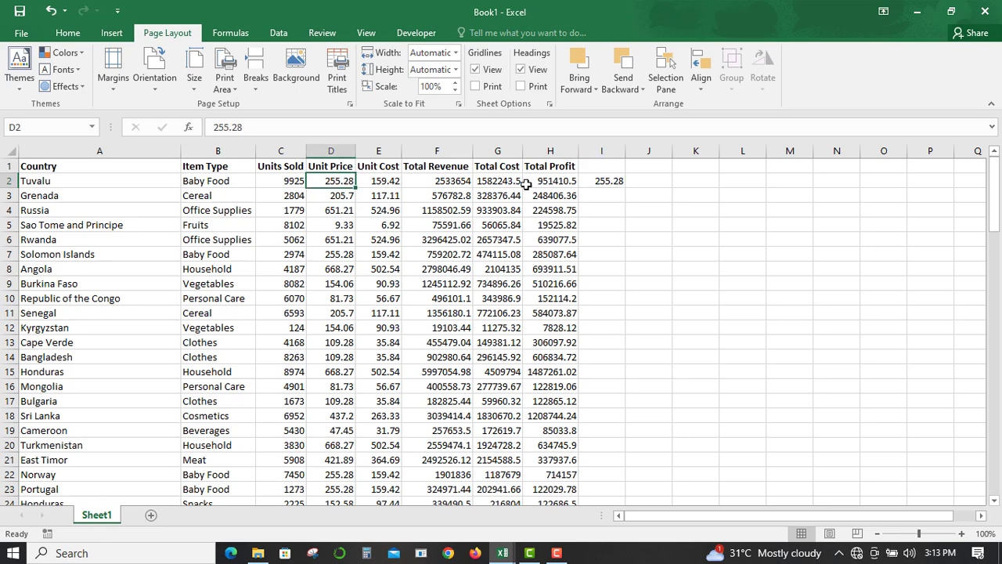
{"action": "left_click", "coordinate": [615, 181]}
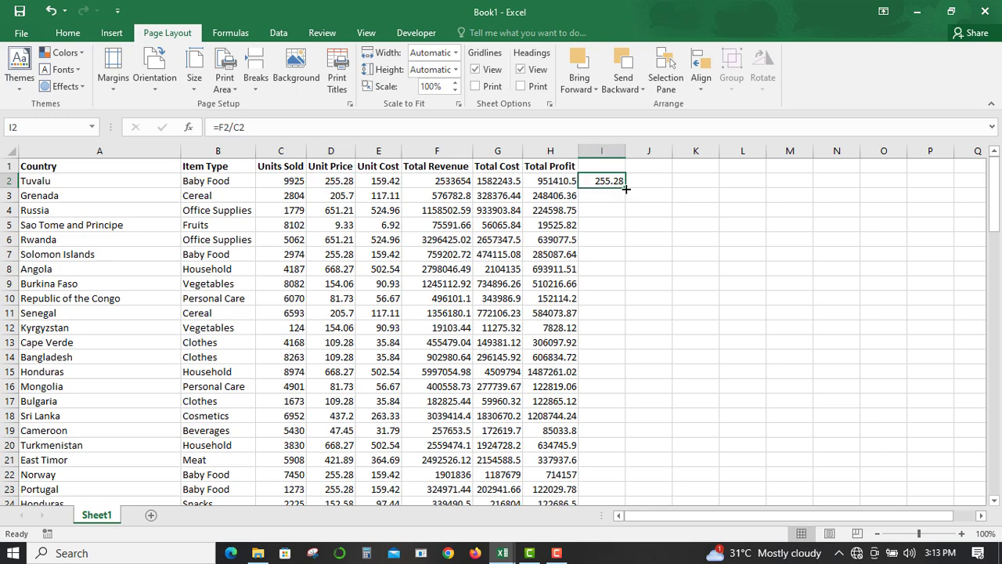
{"action": "double_click", "coordinate": [625, 189]}
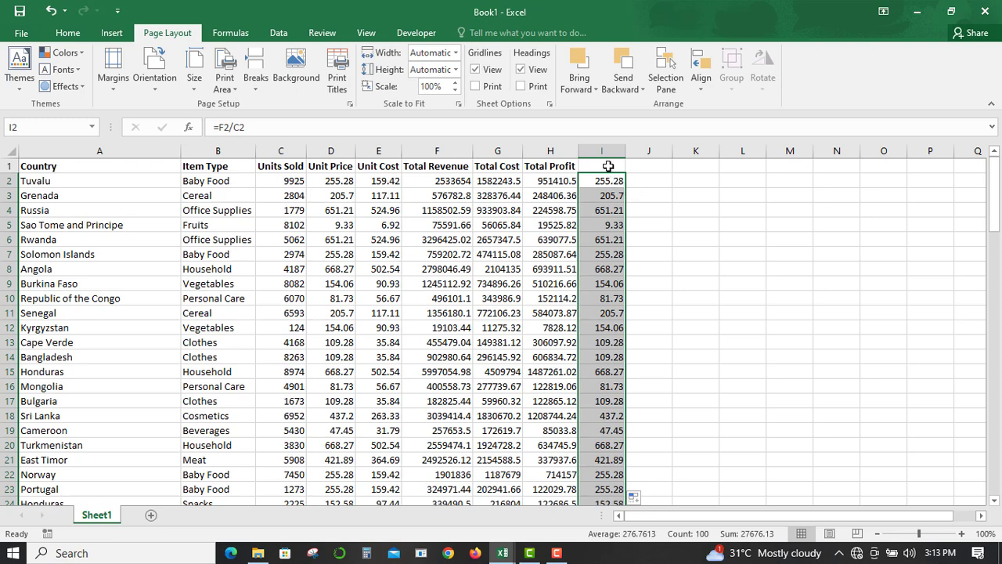
- Enter the header Unit Price in I1 above the calculated values
{"action": "left_click", "coordinate": [607, 166]}
{"action": "type", "text": "Un"}
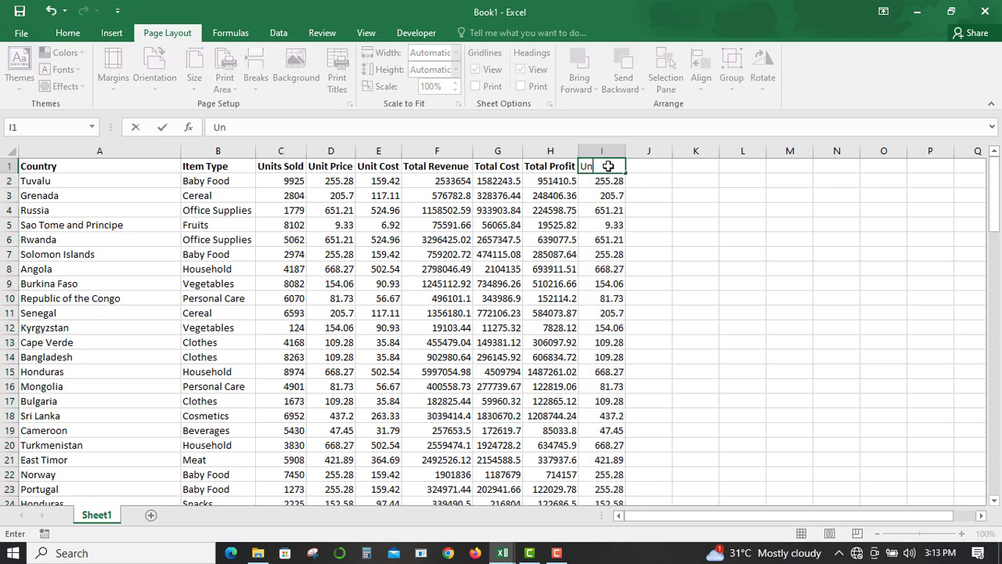
{"action": "type", "text": "it Price"}
{"action": "left_click", "coordinate": [674, 205]}
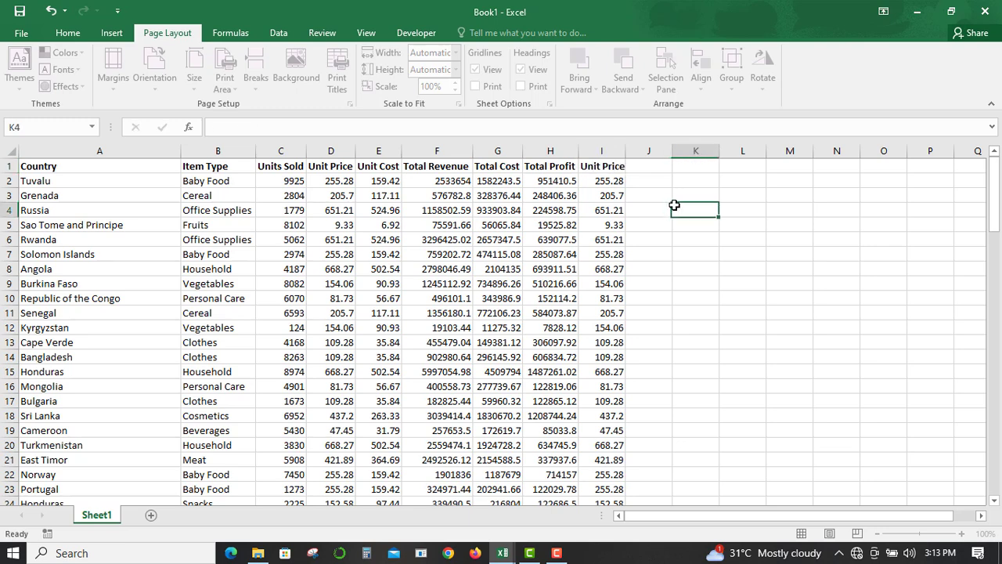
- Square the calculated unit price in J2 with =I2^2 and fill the formula down column J alongside the data
{"action": "left_click", "coordinate": [612, 179]}
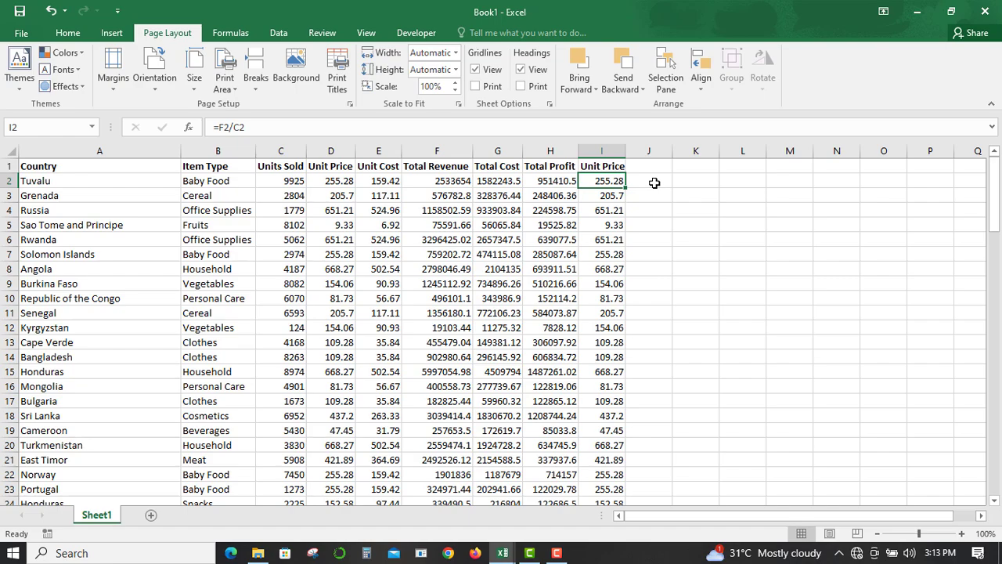
{"action": "left_click", "coordinate": [655, 182]}
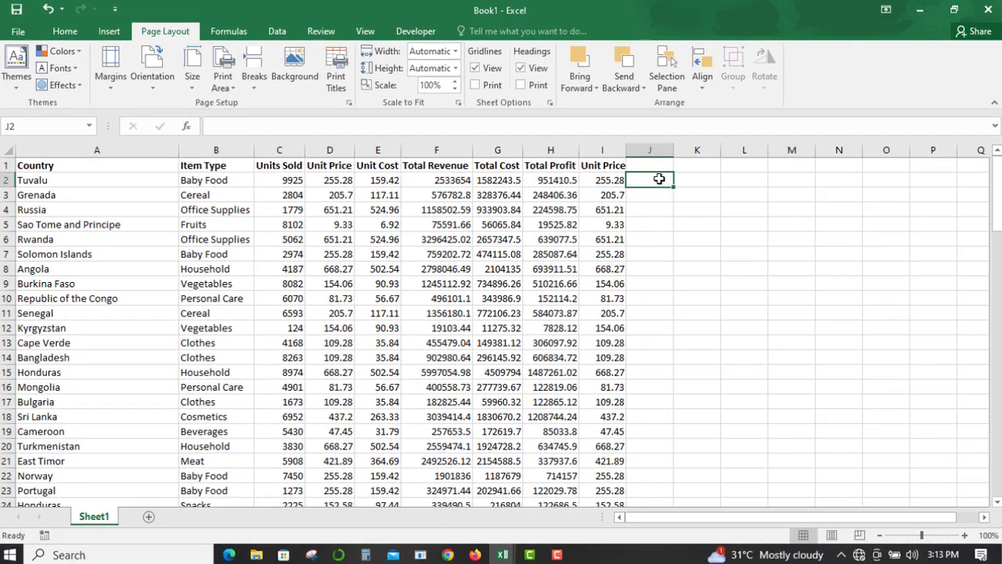
{"action": "type", "text": "="}
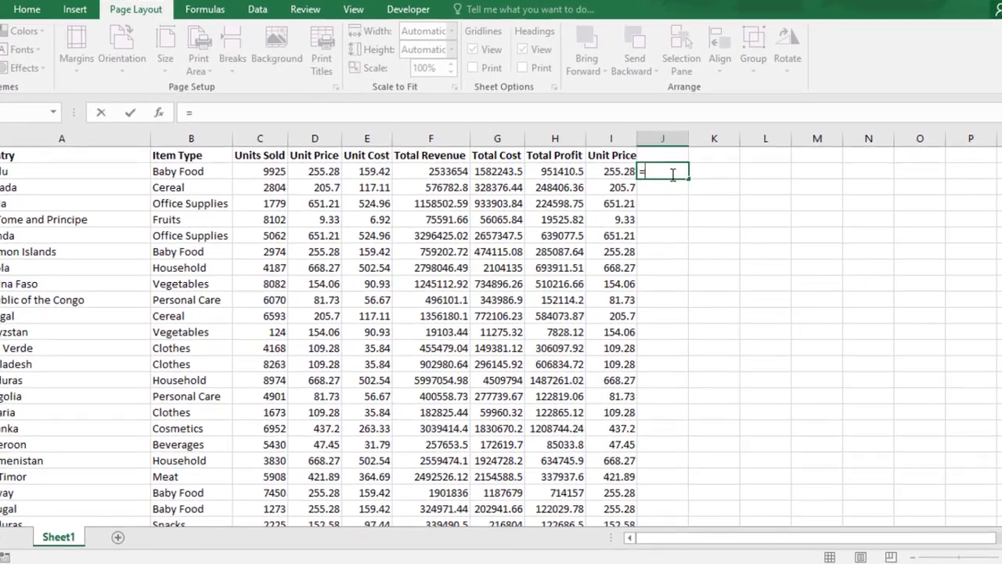
{"action": "left_click", "coordinate": [633, 170]}
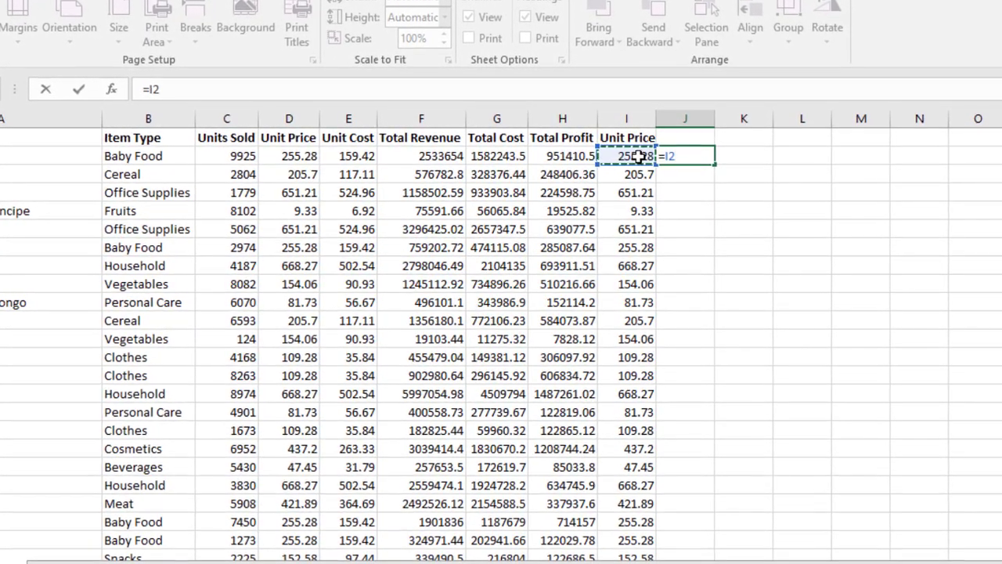
{"action": "type", "text": "^"}
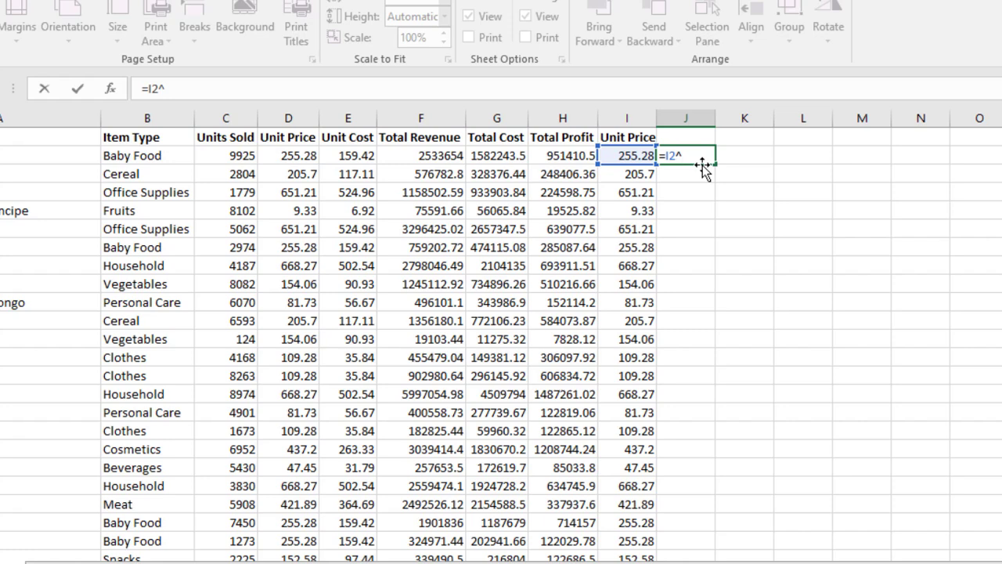
{"action": "type", "text": "2"}
{"action": "key", "text": "Return"}
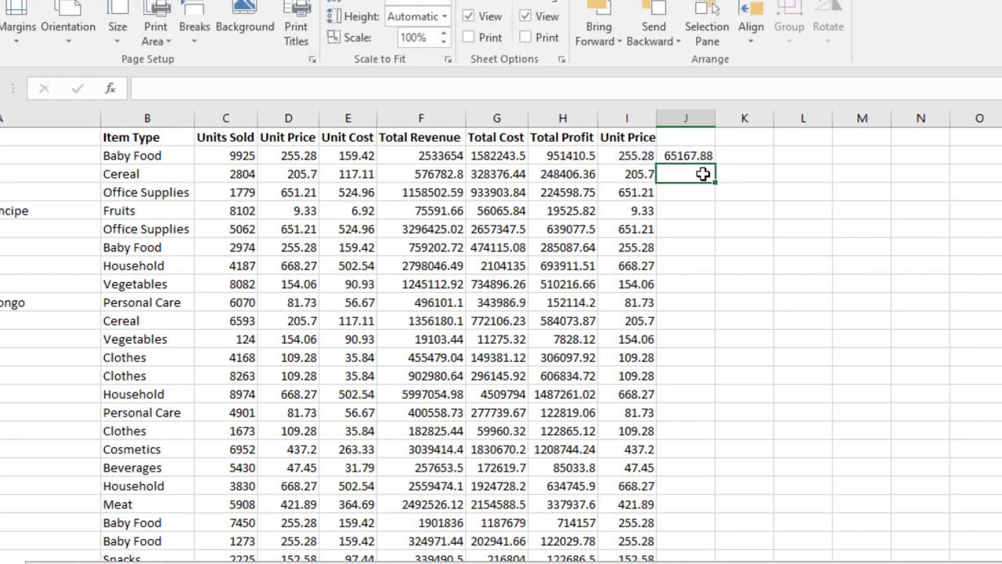
{"action": "left_click", "coordinate": [707, 156]}
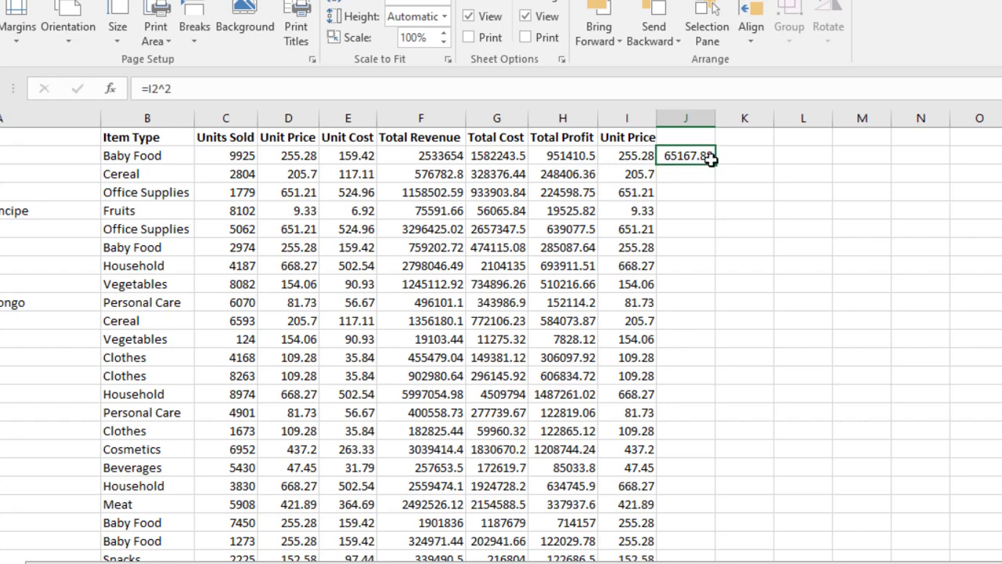
{"action": "double_click", "coordinate": [715, 163]}
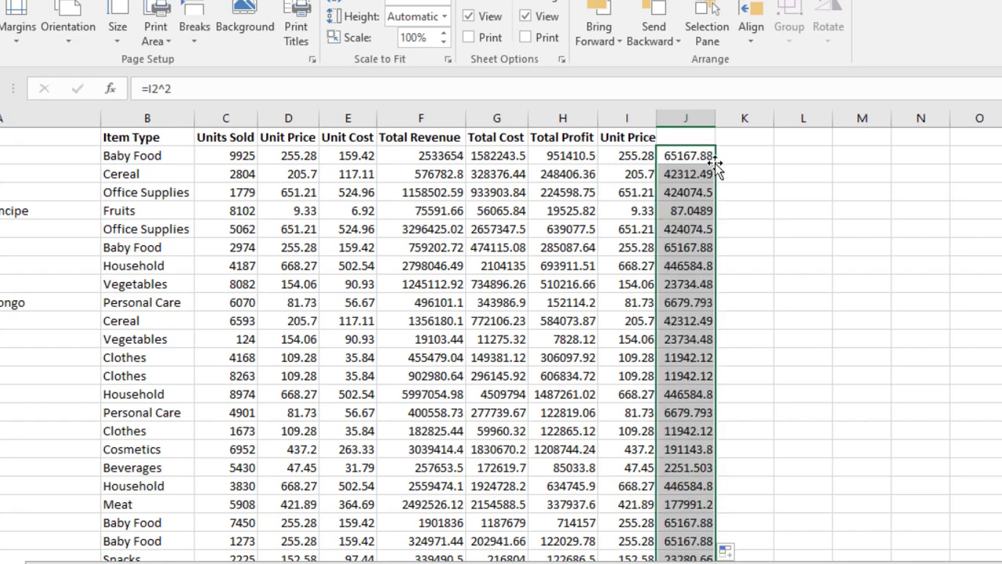
- Try the power formula =2^2 in K2 and delete it again
{"action": "left_click", "coordinate": [749, 156]}
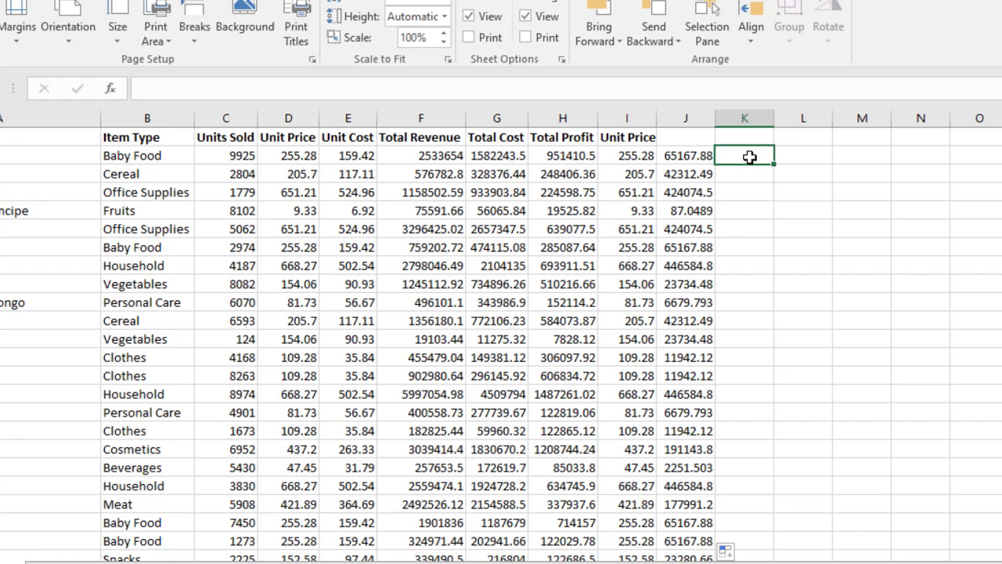
{"action": "type", "text": "="}
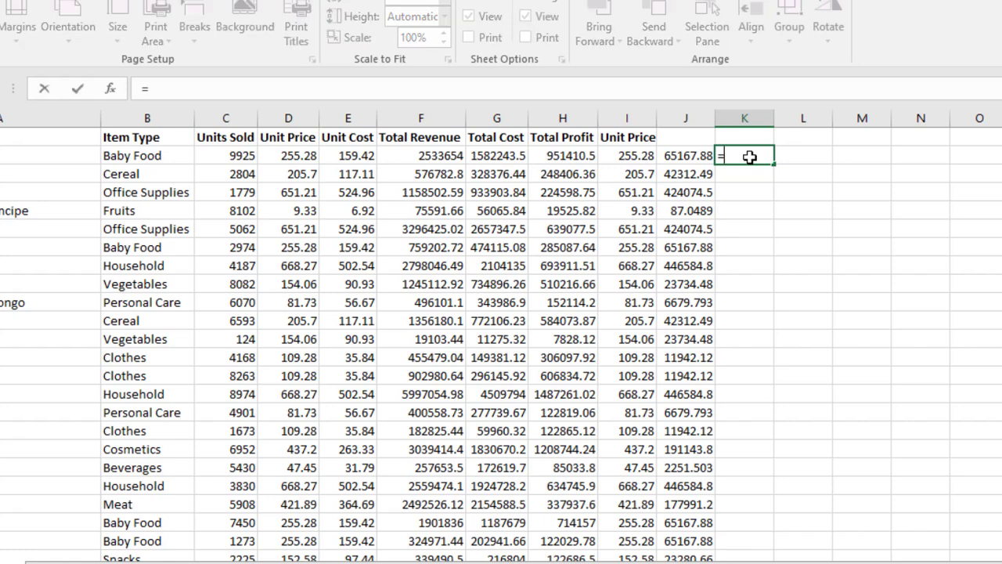
{"action": "type", "text": "2^2"}
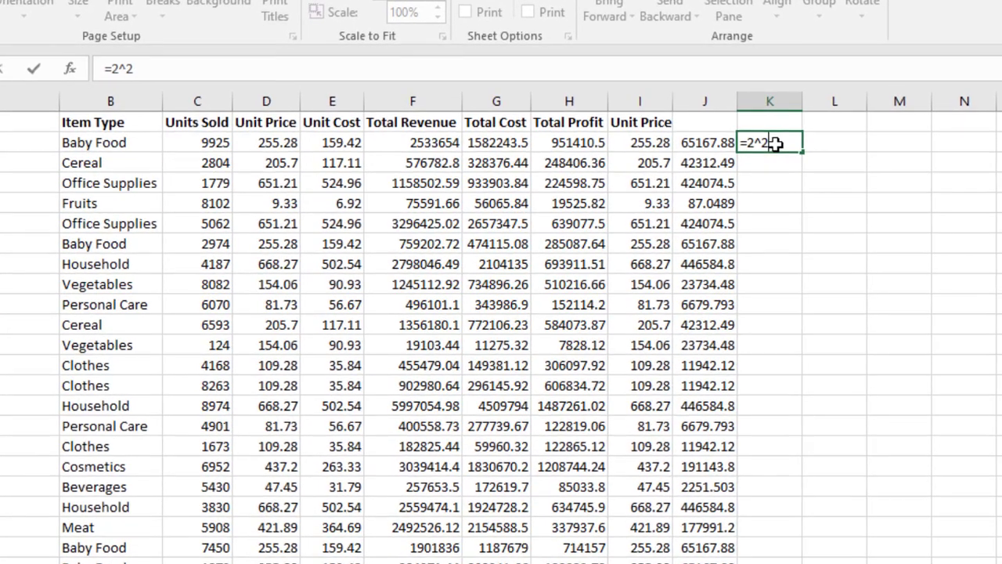
{"action": "key", "text": "Return"}
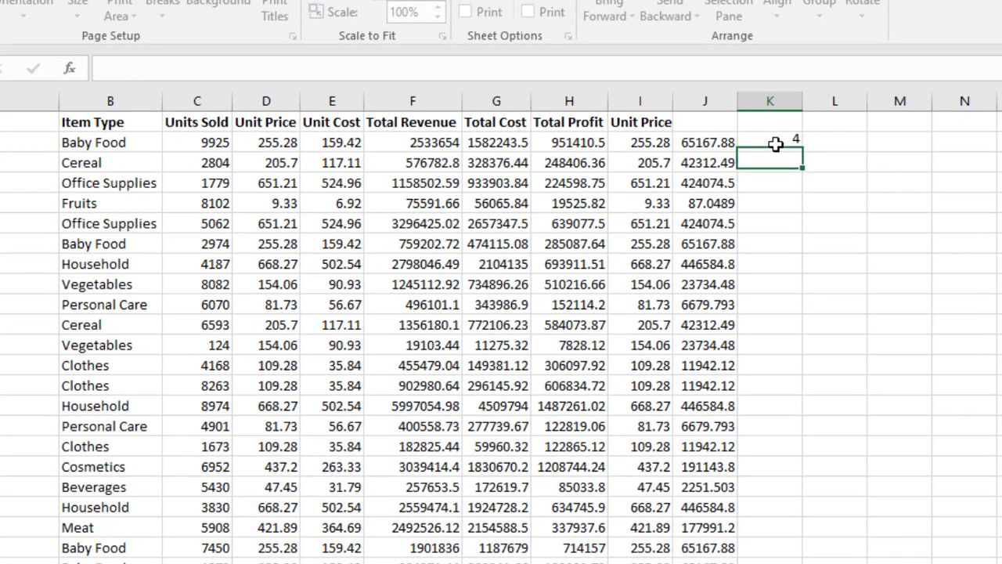
{"action": "left_click", "coordinate": [784, 139]}
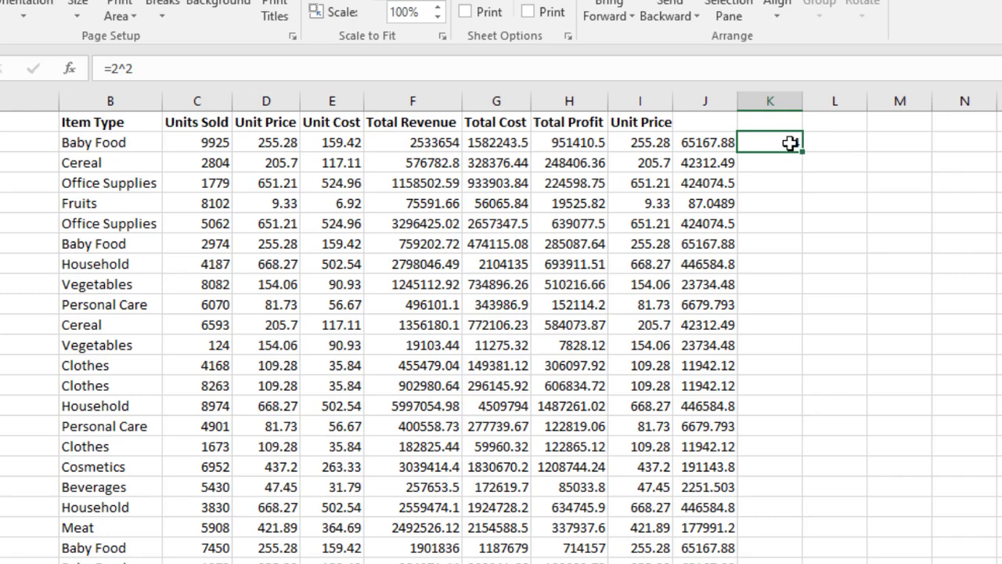
{"action": "key", "text": "Delete"}
{"action": "left_click", "coordinate": [872, 162]}
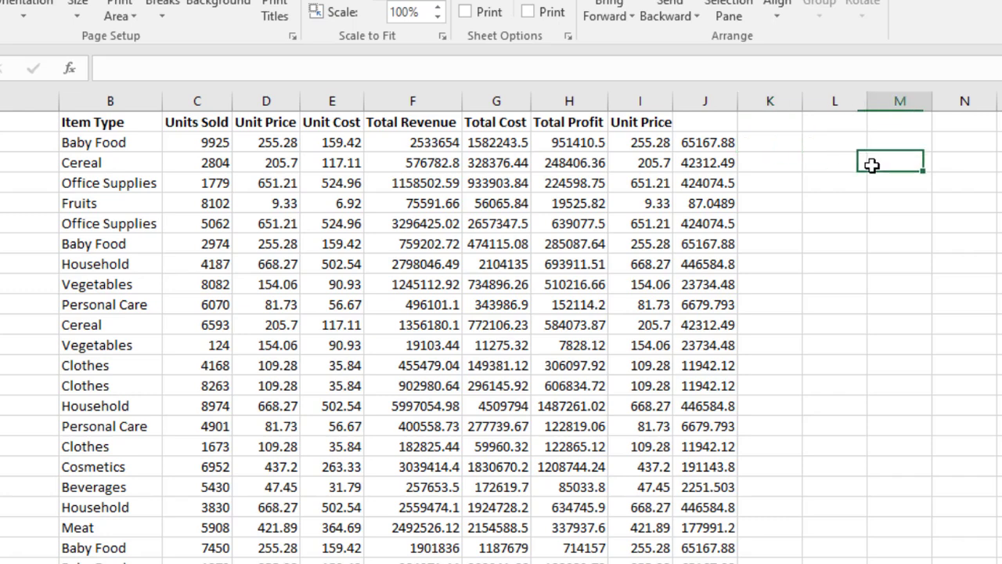
- Calculate the square root of J2 in K2 with =SQRT(J2) and fill the formula down column K alongside the data
{"action": "left_click", "coordinate": [774, 144]}
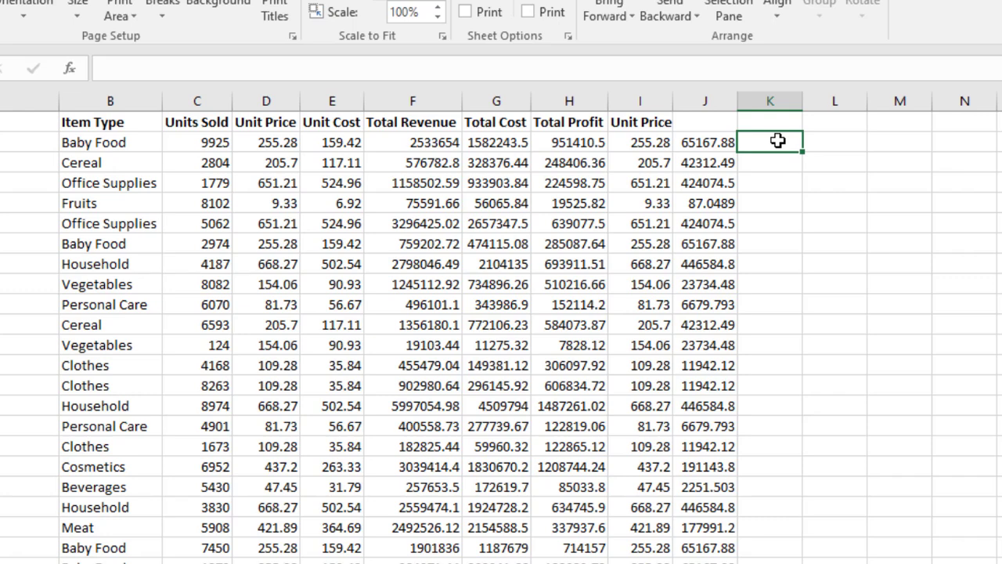
{"action": "type", "text": "="}
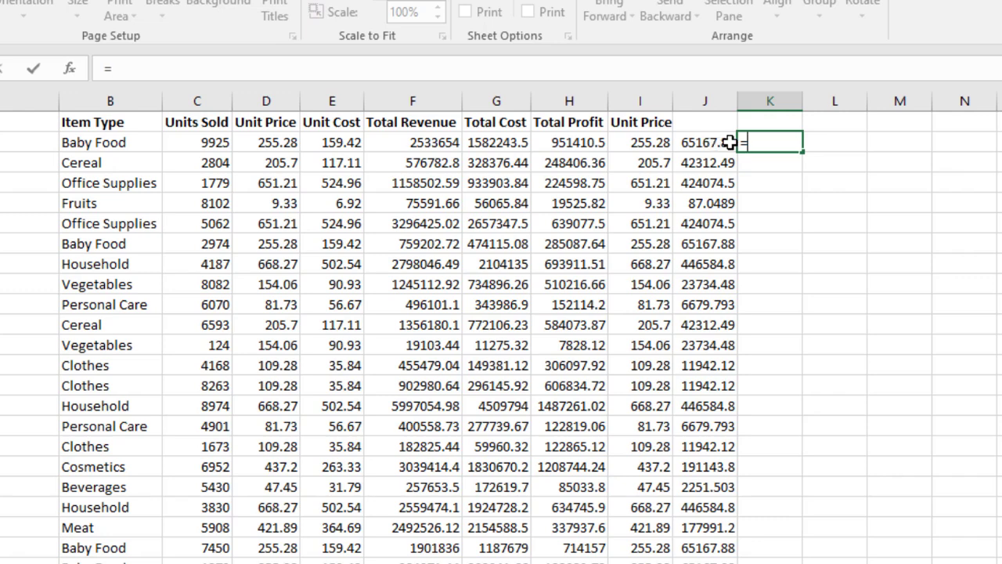
{"action": "type", "text": "sq"}
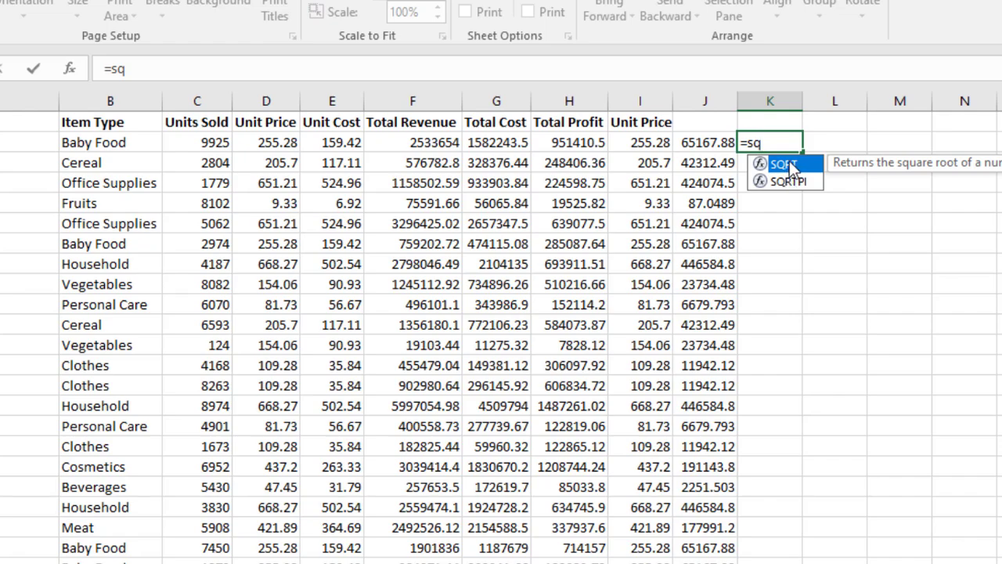
{"action": "double_click", "coordinate": [785, 164]}
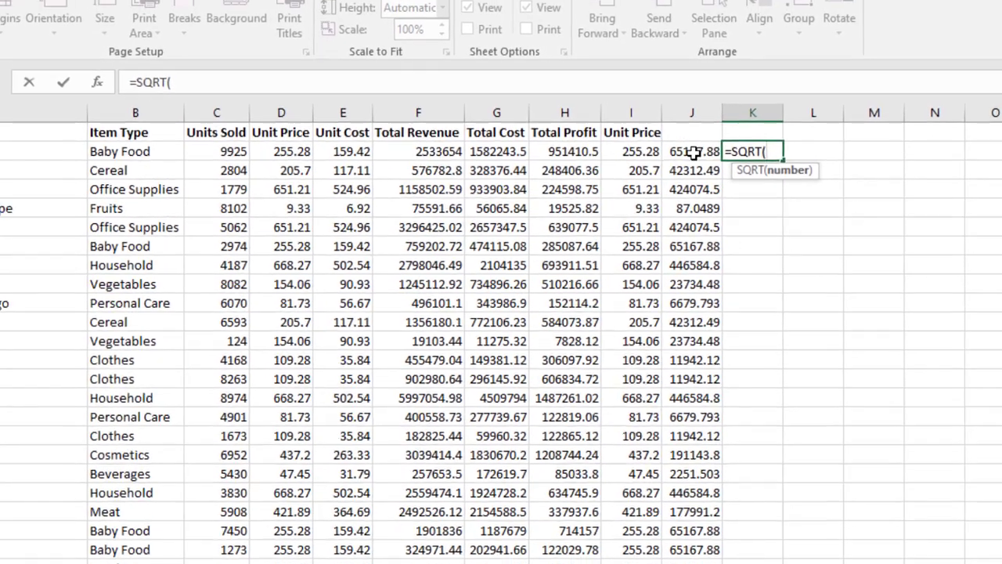
{"action": "left_click", "coordinate": [694, 152]}
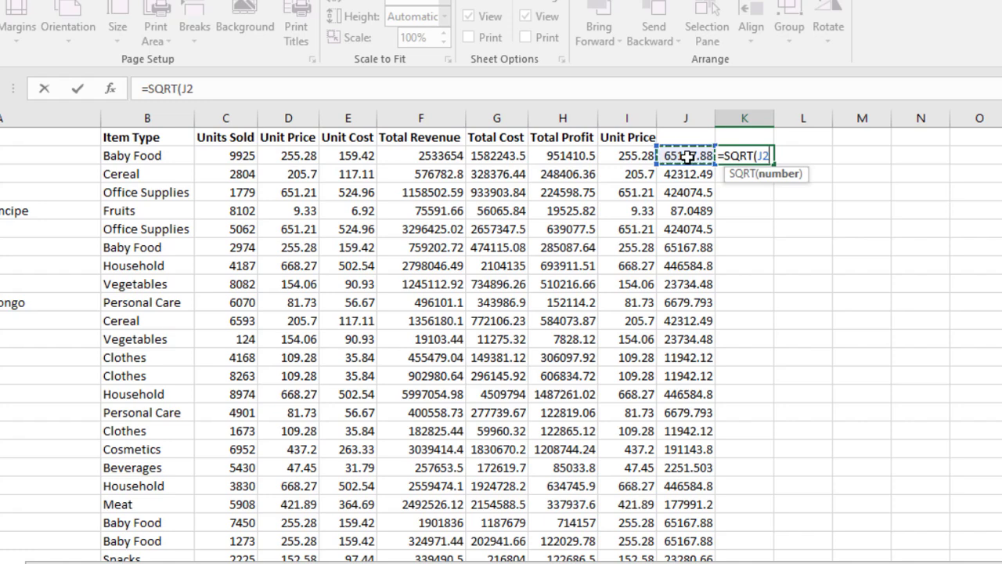
{"action": "type", "text": ")"}
{"action": "key", "text": "Return"}
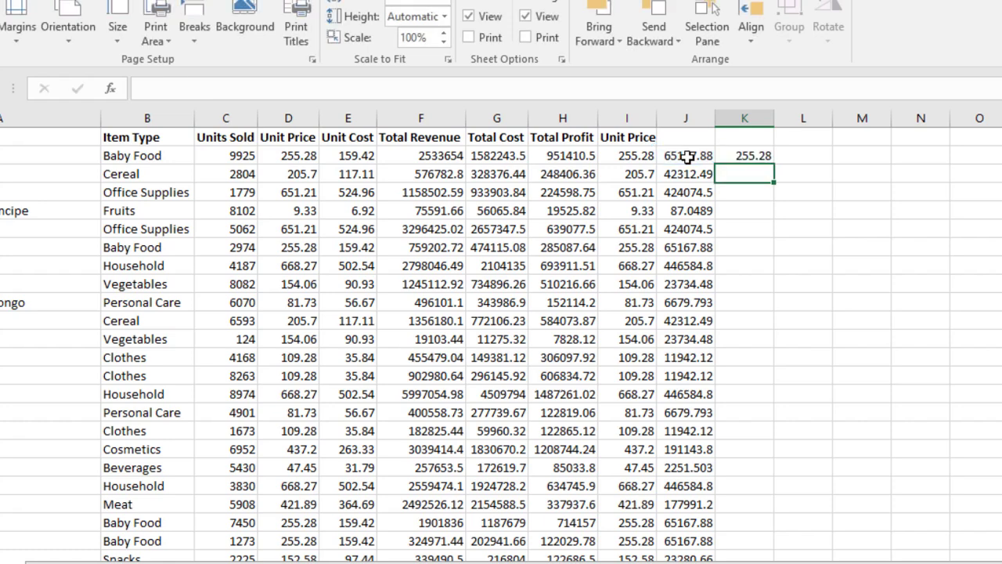
{"action": "left_click", "coordinate": [757, 157]}
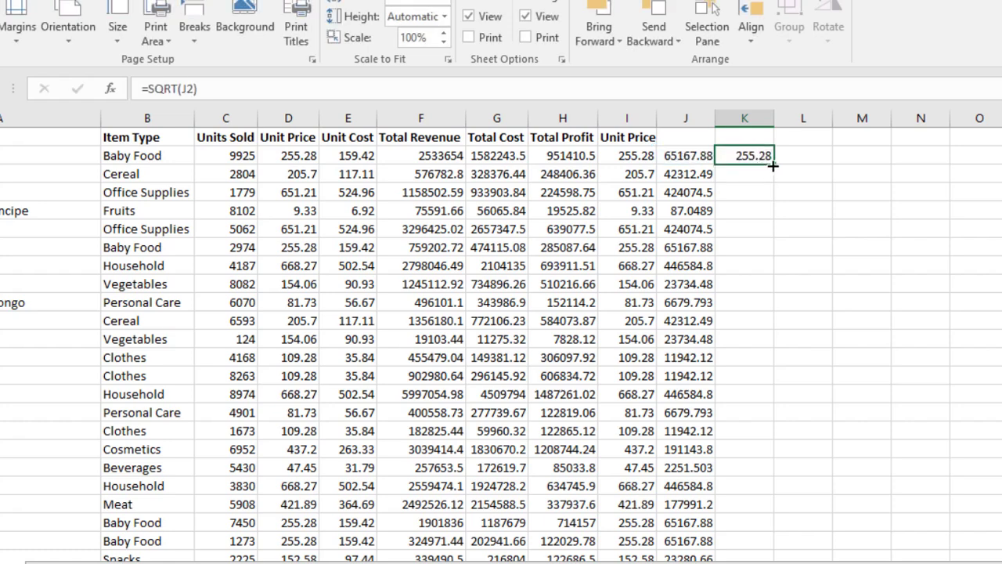
{"action": "double_click", "coordinate": [773, 164]}
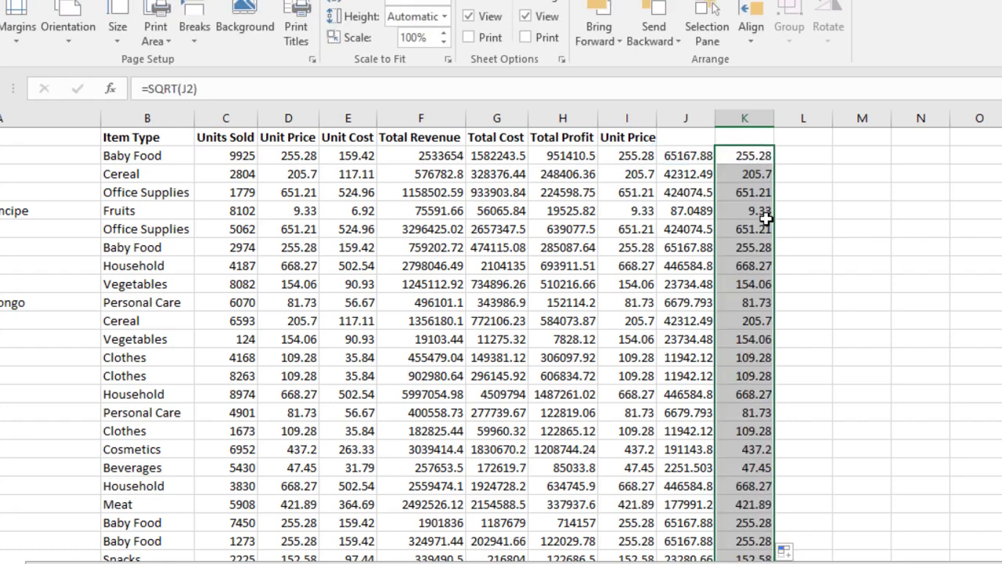